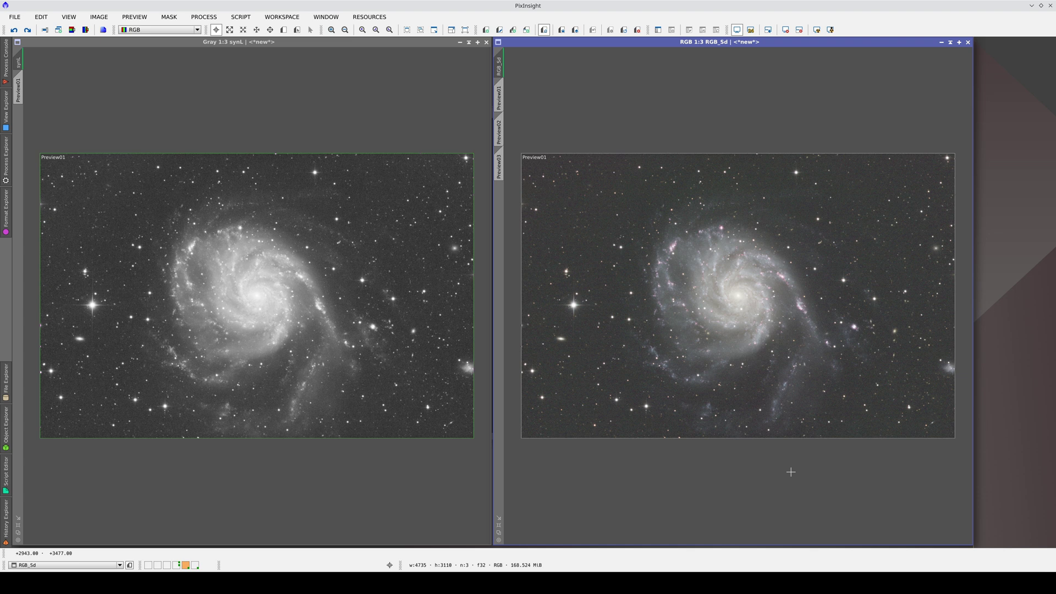
# Step: Activate the synL luminance image and then the RGB_Sd colour image
pyautogui.click(268, 358)
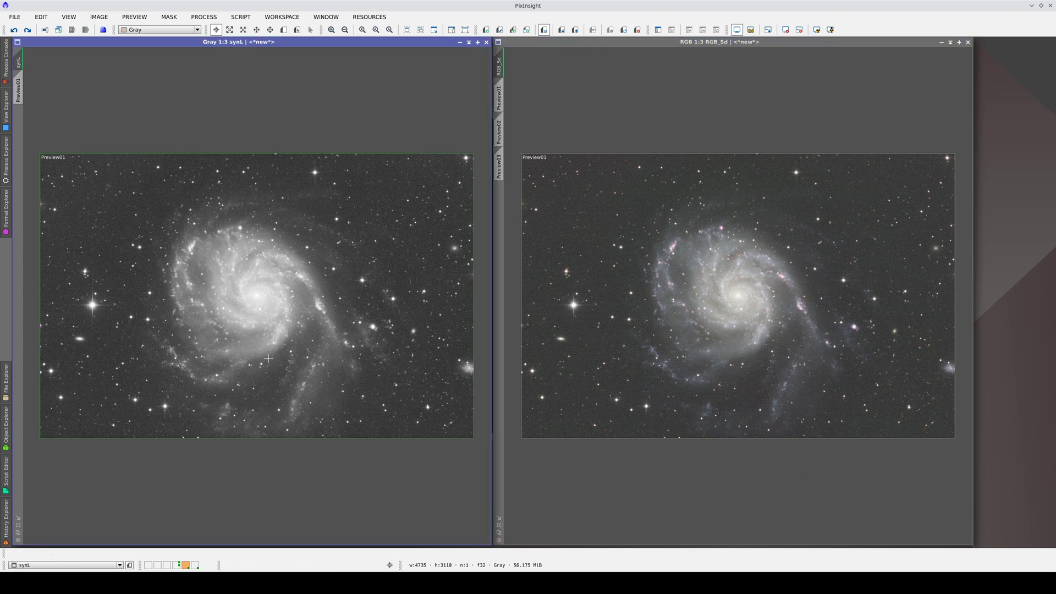
pyautogui.click(727, 386)
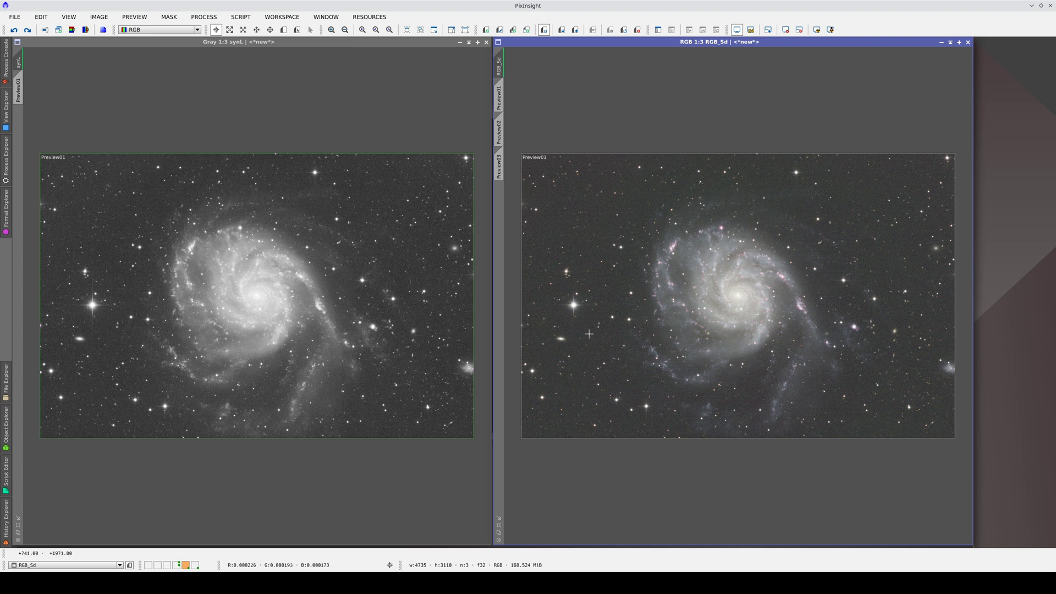
# Step: Open the HistogramTransformation and ScreenTransferFunction tools from the process list
pyautogui.click(5, 174)
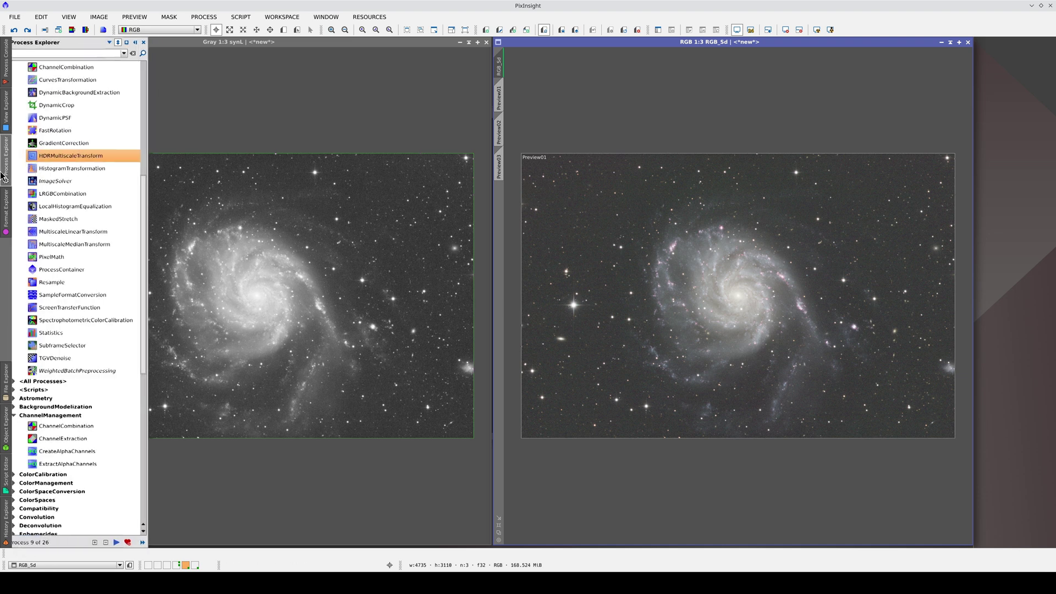
pyautogui.doubleClick(74, 170)
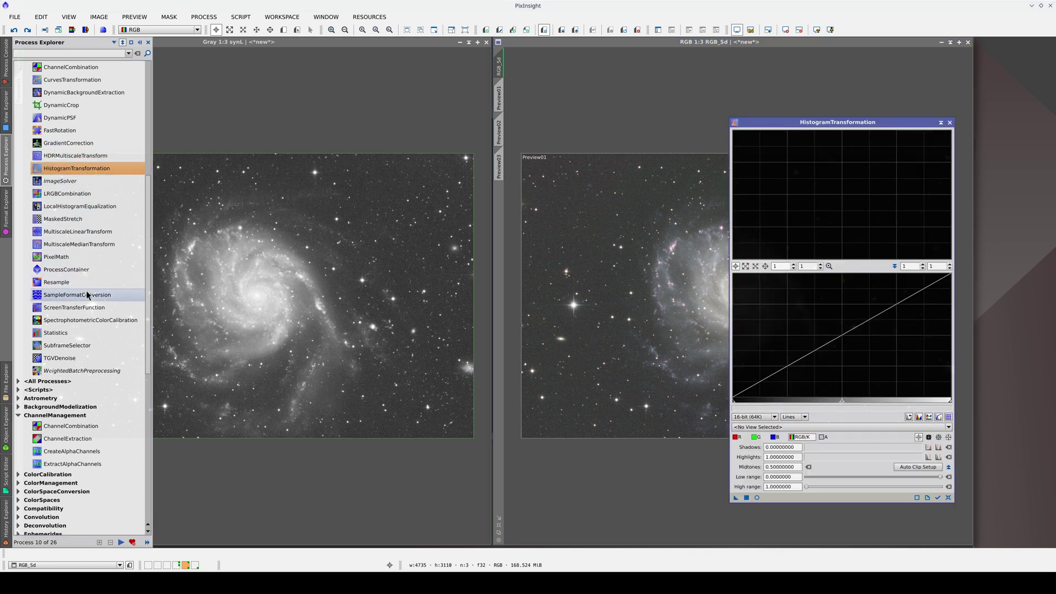
pyautogui.doubleClick(86, 307)
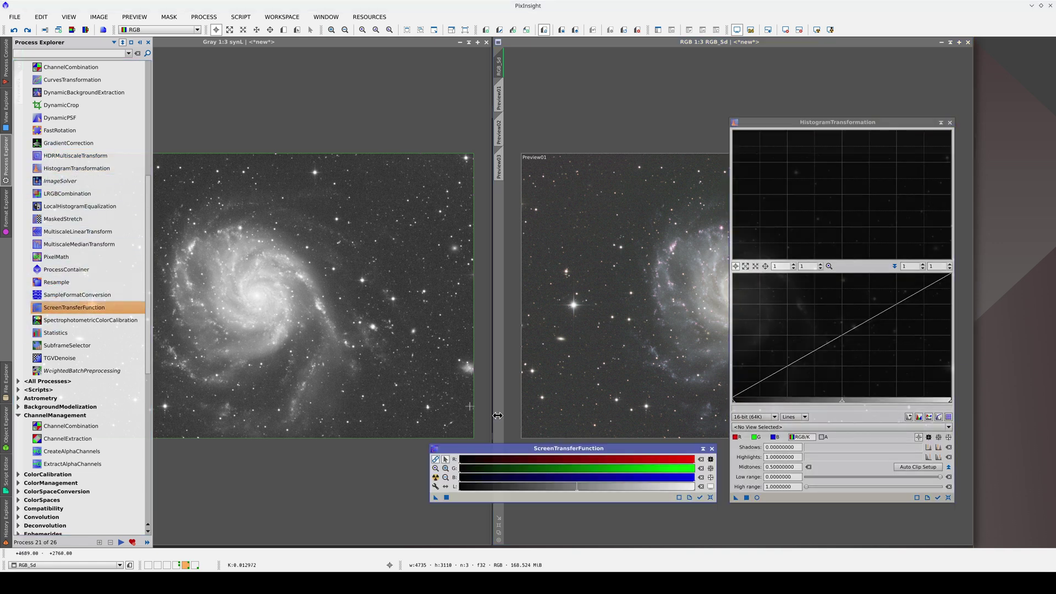
# Step: Shade the HistogramTransformation window, move it to the top right, and activate RGB_Sd
pyautogui.click(941, 122)
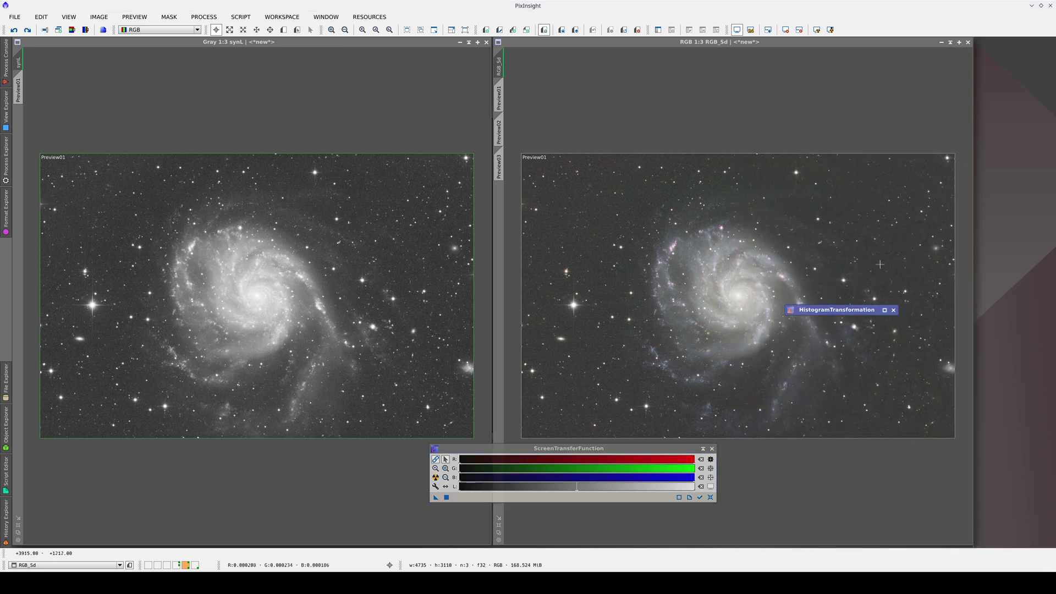
pyautogui.moveTo(845, 308)
pyautogui.mouseDown()
pyautogui.moveTo(933, 120)
pyautogui.moveTo(913, 91)
pyautogui.mouseUp()
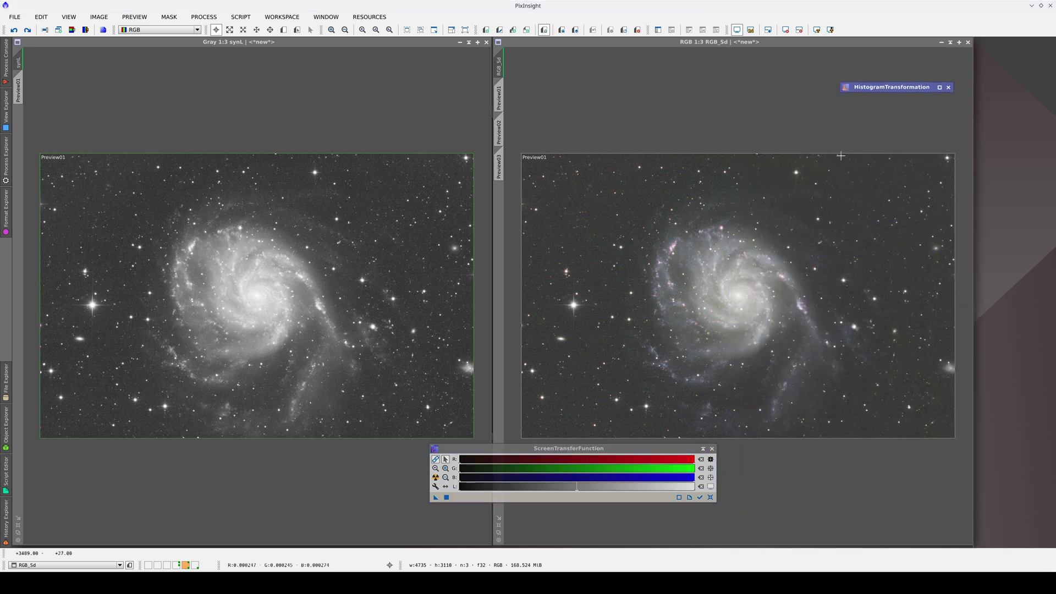
pyautogui.click(567, 321)
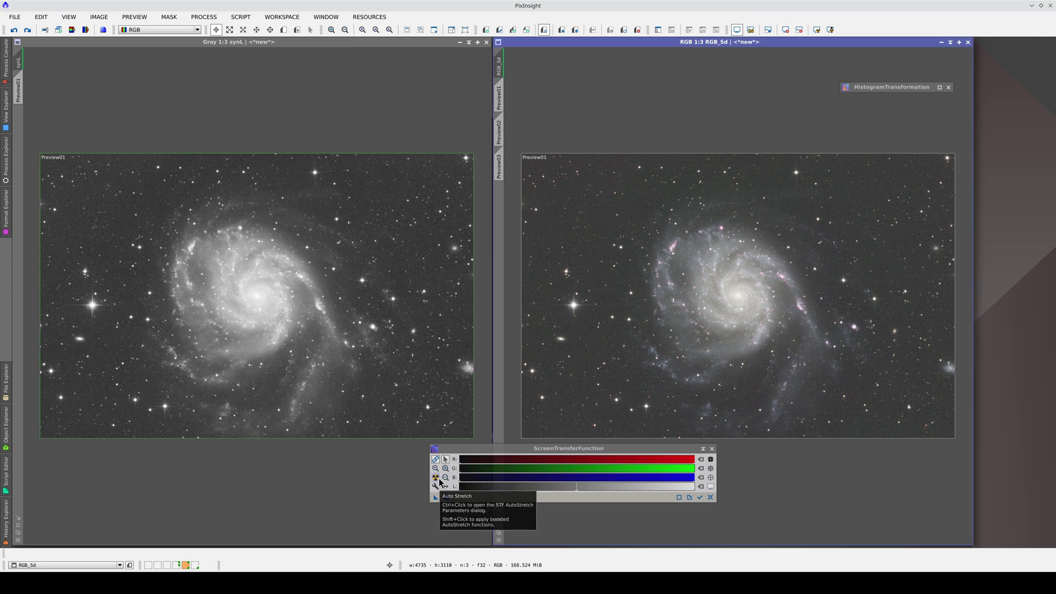
# Step: Set the STF auto-stretch target background to 0.15 and reapply it to RGB_Sd
pyautogui.keyDown('ctrl'); pyautogui.click(438, 478); pyautogui.keyUp('ctrl')
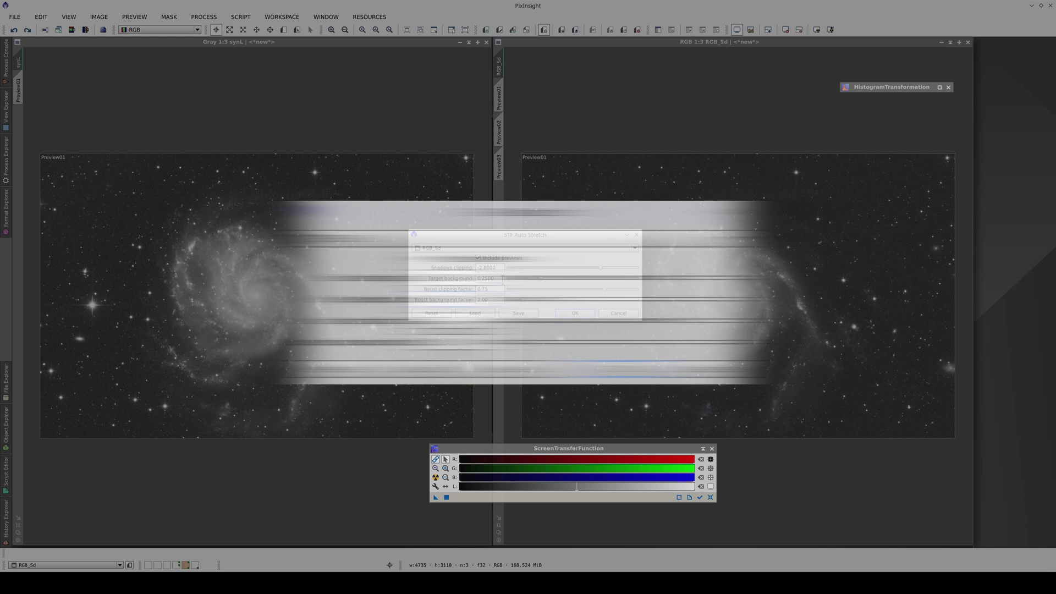
pyautogui.click(469, 303)
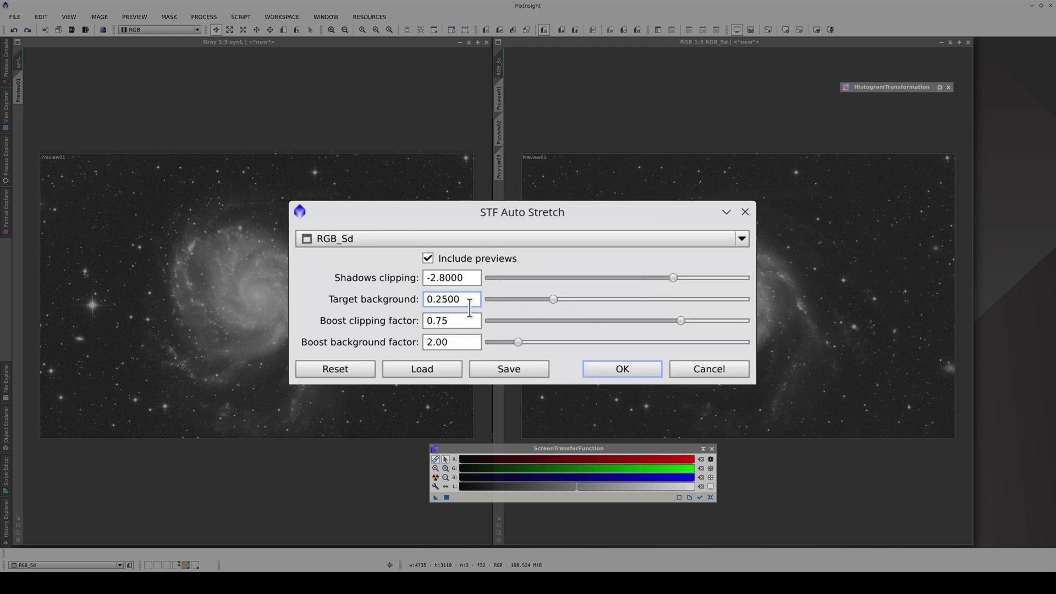
pyautogui.doubleClick(456, 300)
pyautogui.write('.15')
pyautogui.click(618, 362)
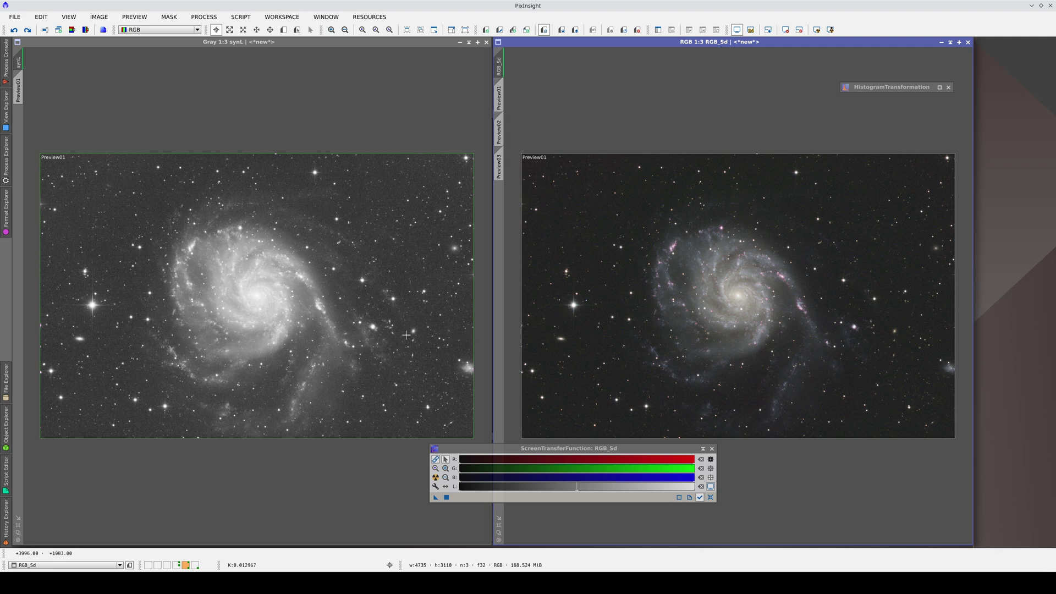
# Step: Auto-stretch synL, then view RGB_Sd at 1:1 on a spiral arm and copy that framing onto synL
pyautogui.click(365, 312)
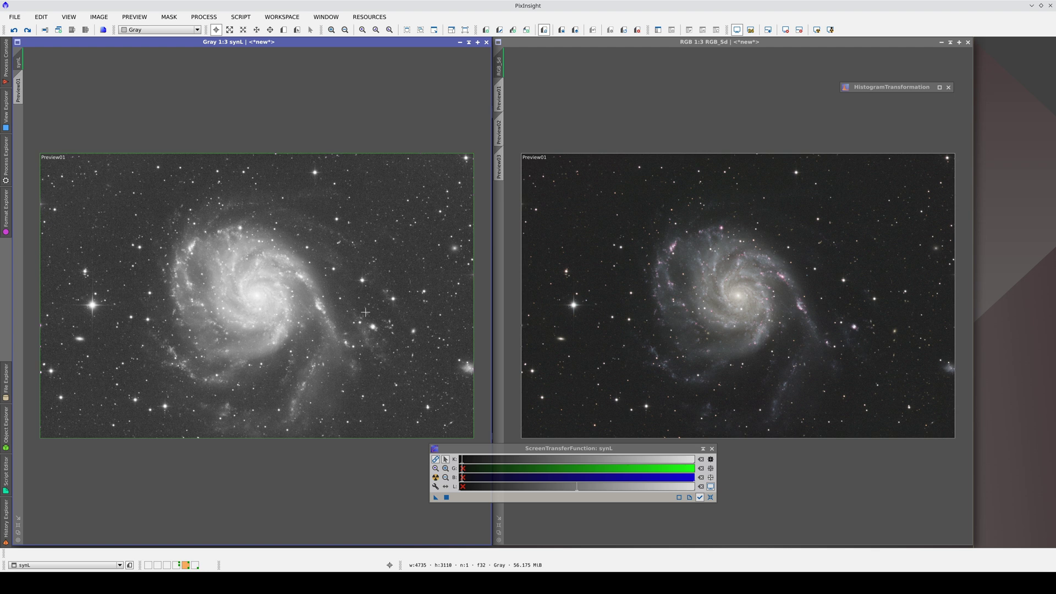
pyautogui.click(435, 478)
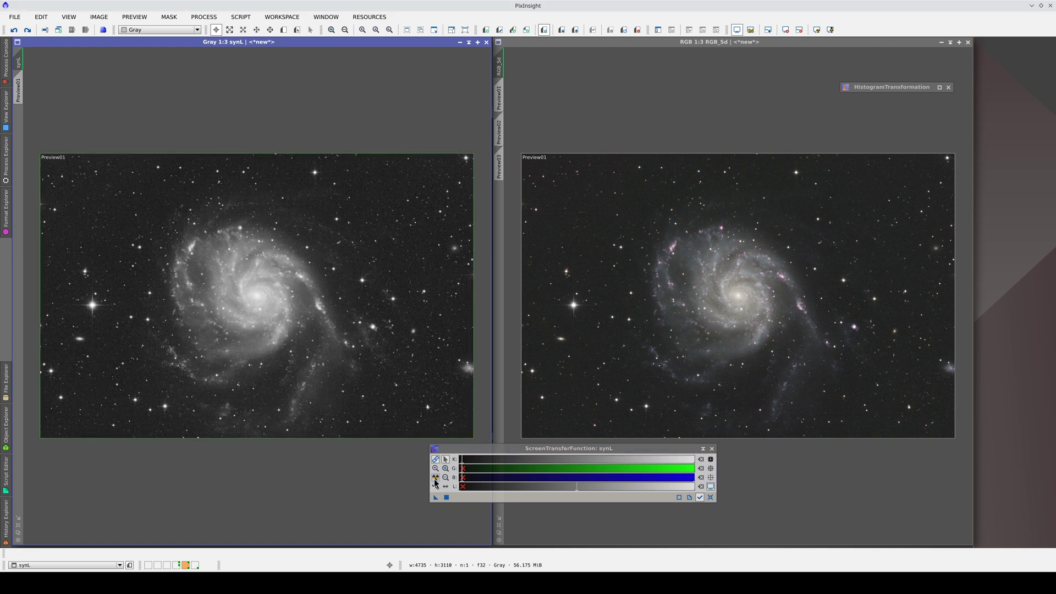
pyautogui.click(633, 255)
pyautogui.scroll(2, 633, 255)
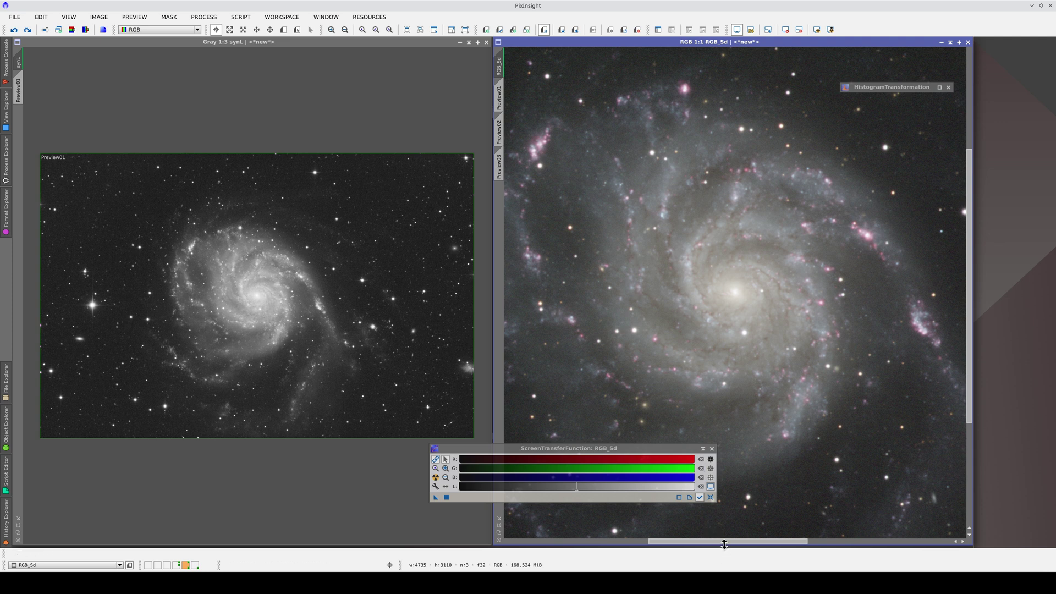
pyautogui.moveTo(725, 543); pyautogui.dragTo(632, 544)
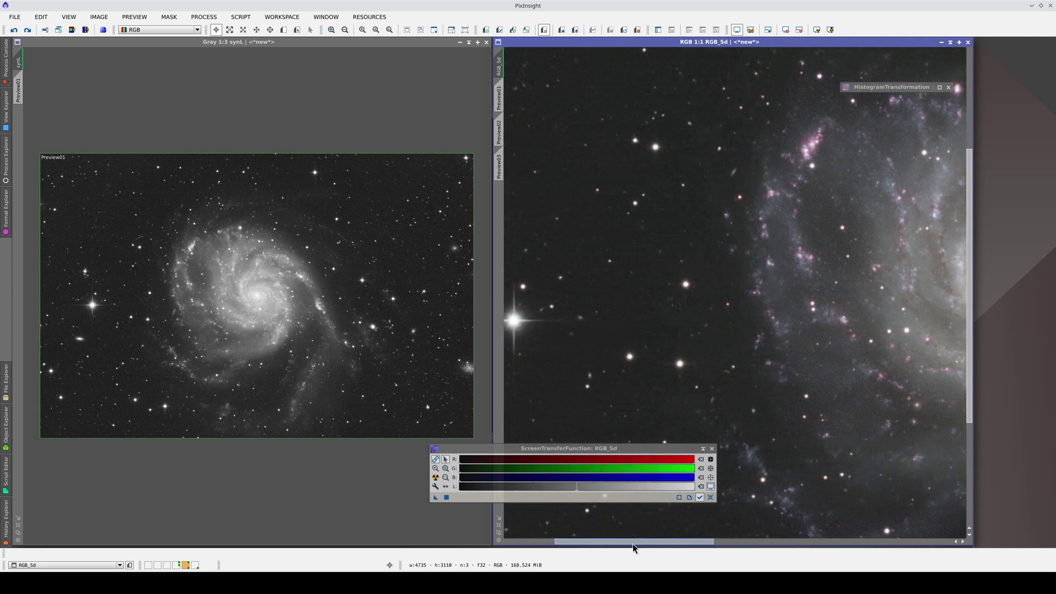
pyautogui.click(402, 278)
pyautogui.moveTo(499, 64); pyautogui.dragTo(20, 60)
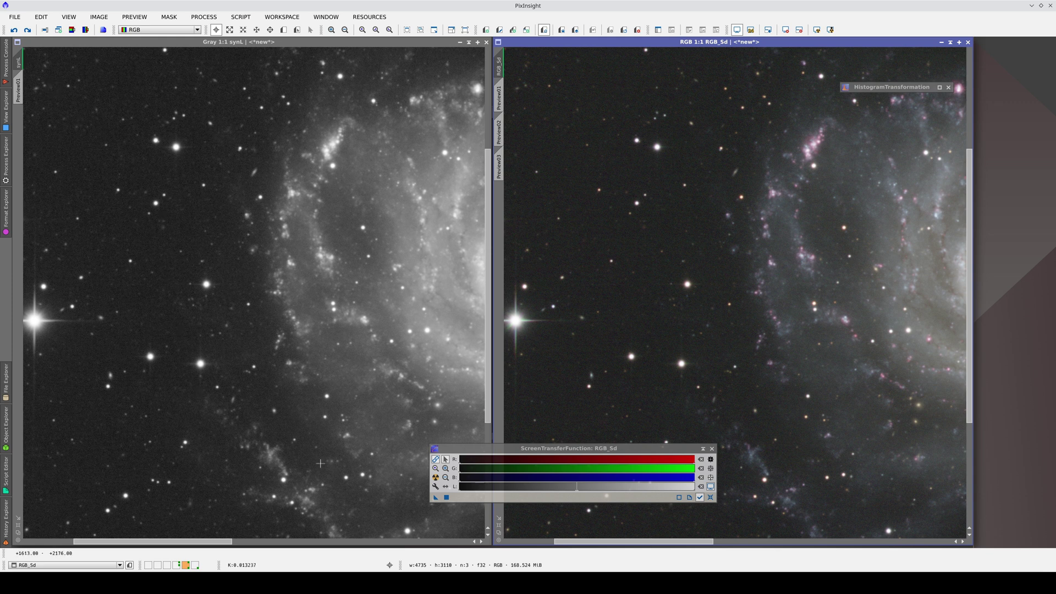
# Step: Review the auto-stretch parameters, including shadows clipping, and confirm them
pyautogui.keyDown('ctrl'); pyautogui.click(437, 478); pyautogui.keyUp('ctrl')
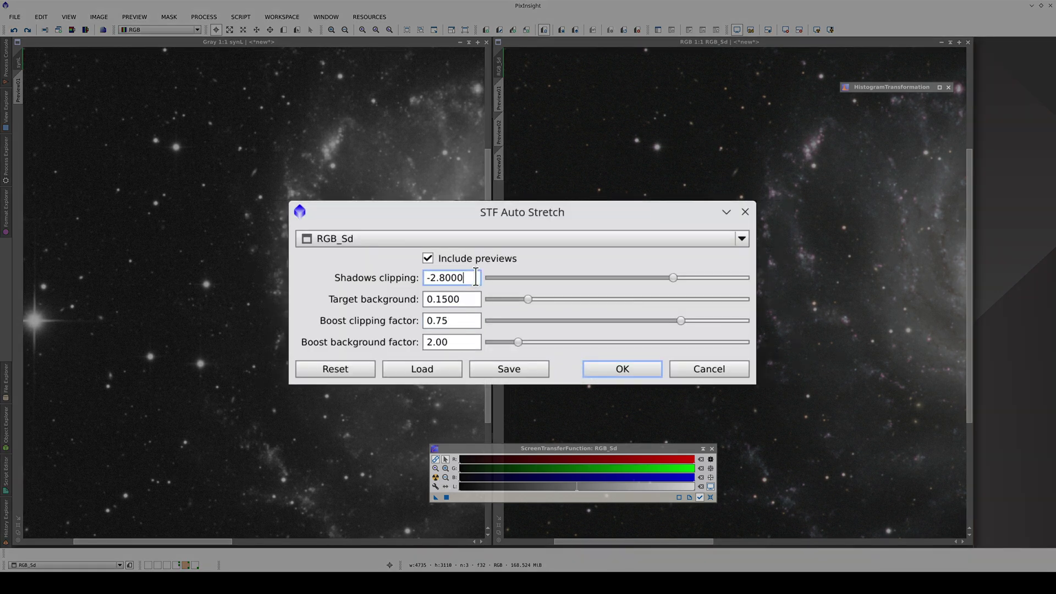
pyautogui.moveTo(476, 277); pyautogui.dragTo(393, 264)
pyautogui.click(599, 359)
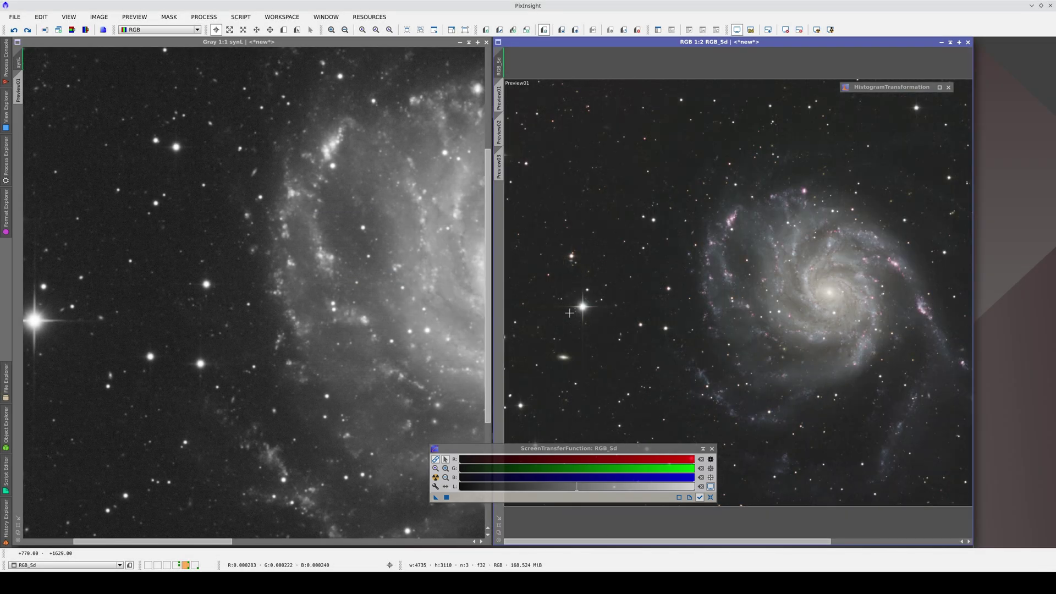
# Step: Zoom both views out to 1:3 and expand the HistogramTransformation tool
pyautogui.scroll(-1, 569, 313)
pyautogui.click(418, 294)
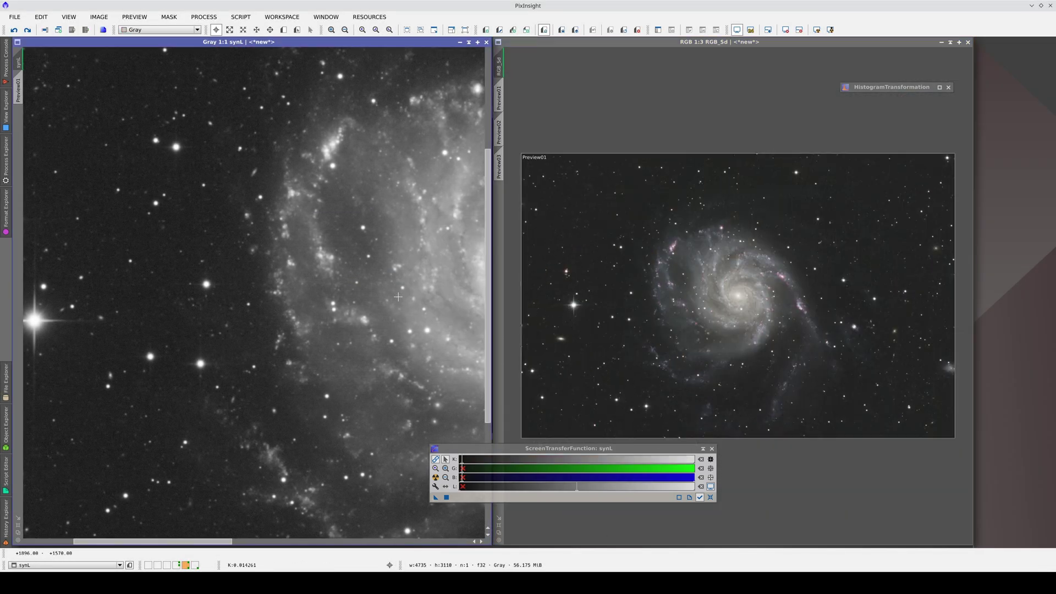
pyautogui.scroll(-2, 397, 297)
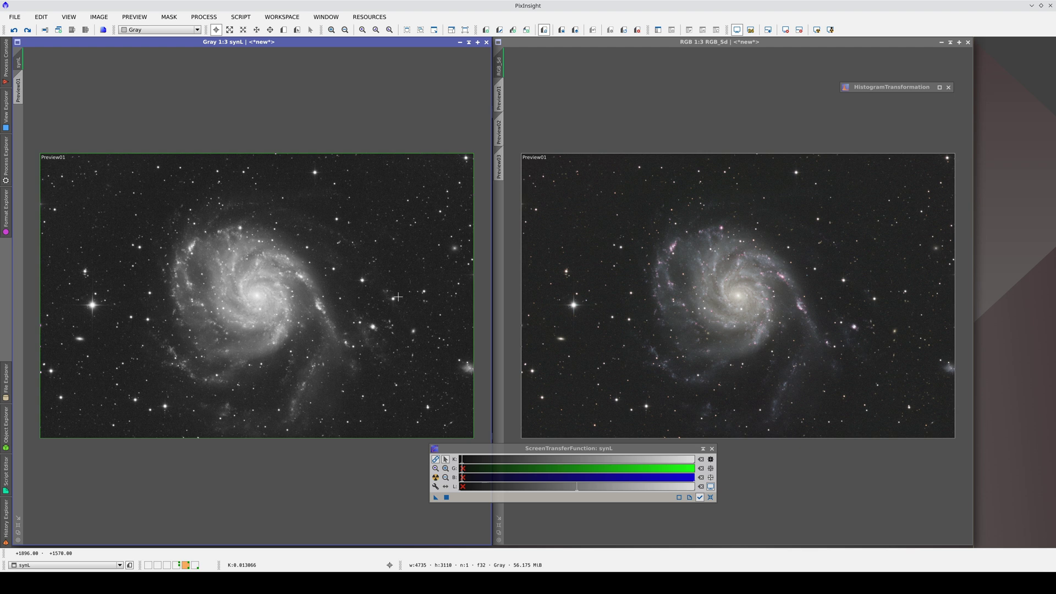
pyautogui.moveTo(888, 87); pyautogui.dragTo(888, 124)
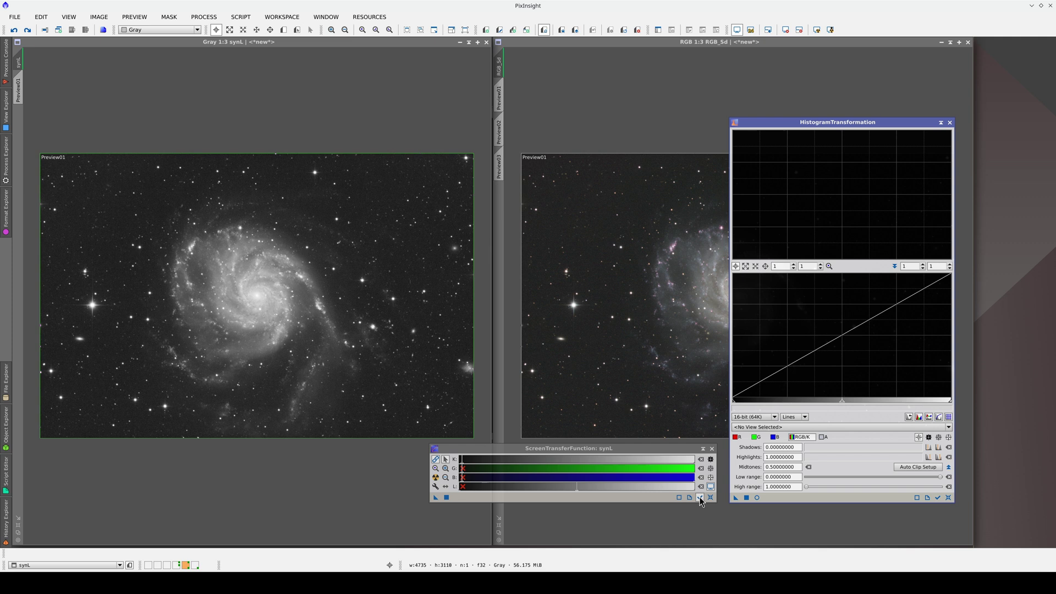
# Step: Transfer synL's auto-stretch settings into HistogramTransformation
pyautogui.click(937, 498)
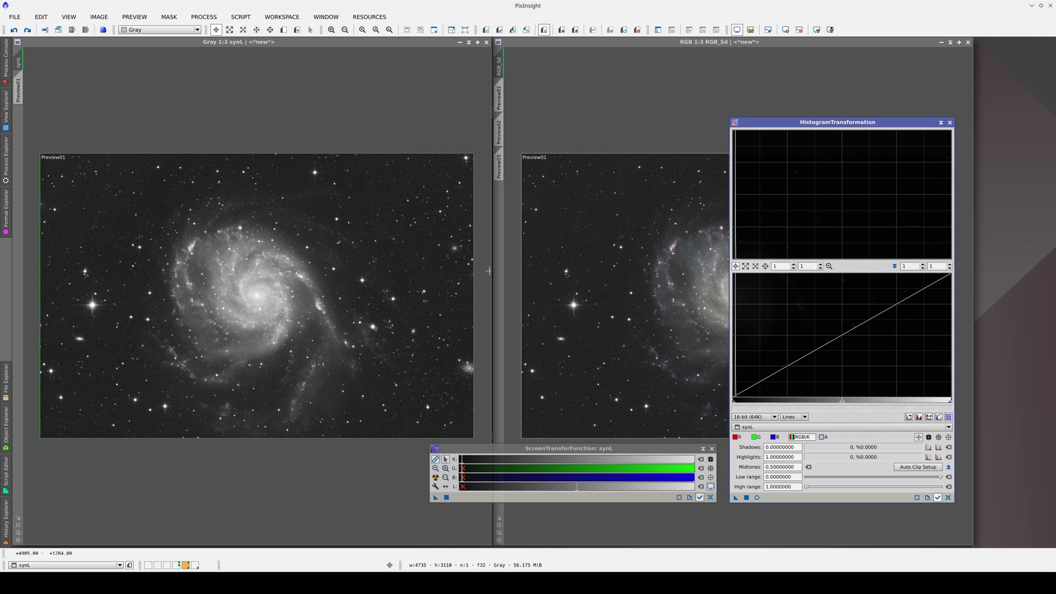
pyautogui.click(394, 236)
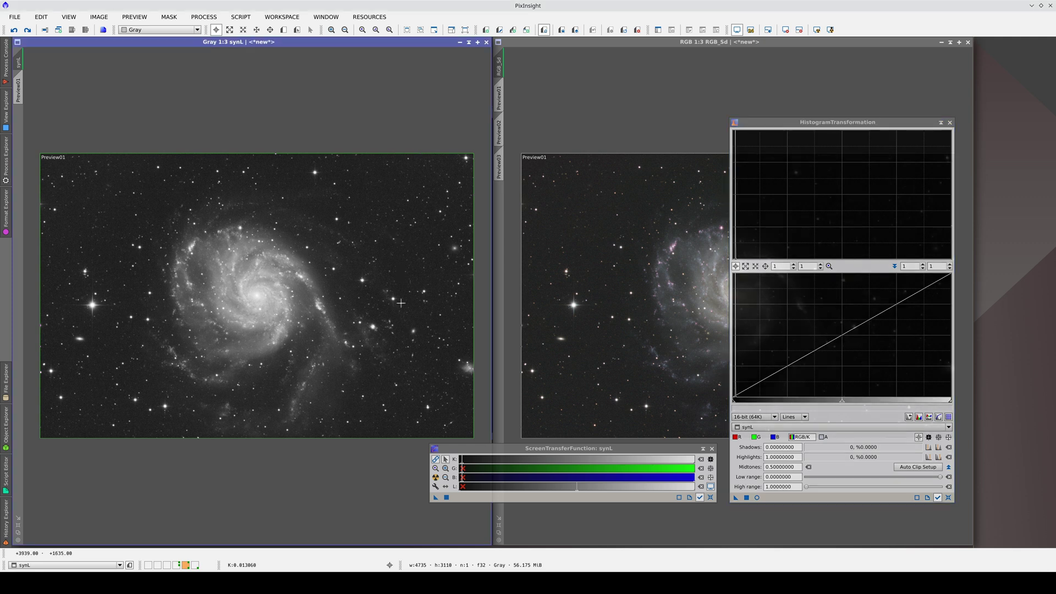
pyautogui.click(459, 464)
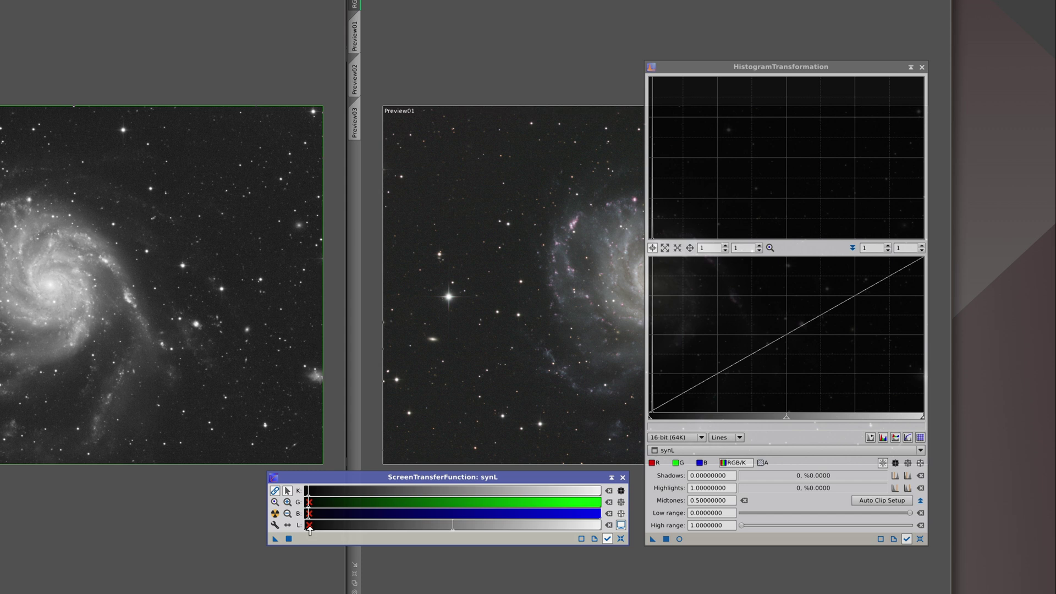
pyautogui.moveTo(274, 538); pyautogui.dragTo(354, 542)
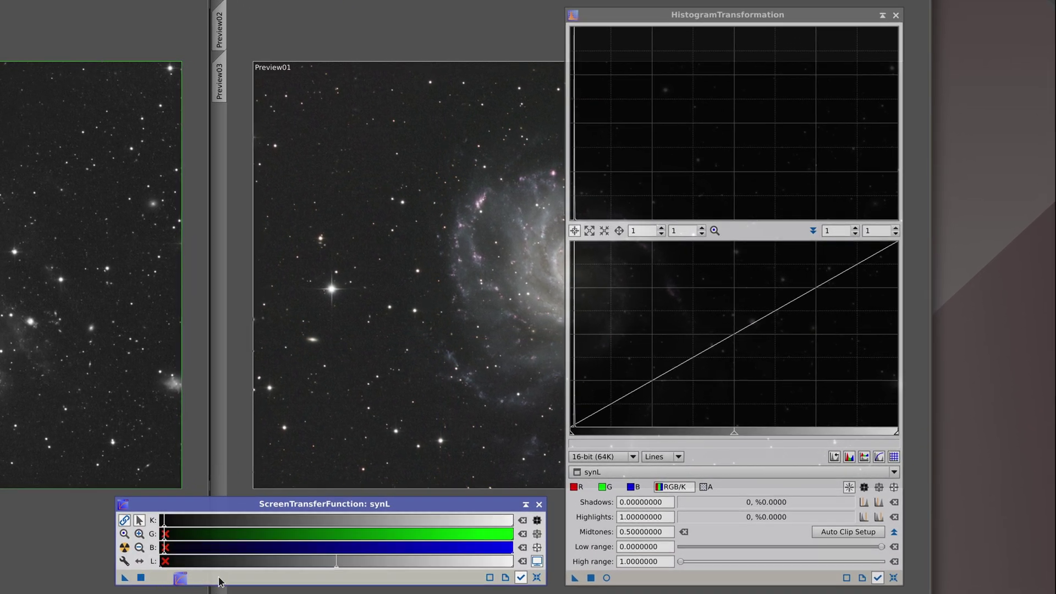
pyautogui.moveTo(219, 582); pyautogui.dragTo(706, 582)
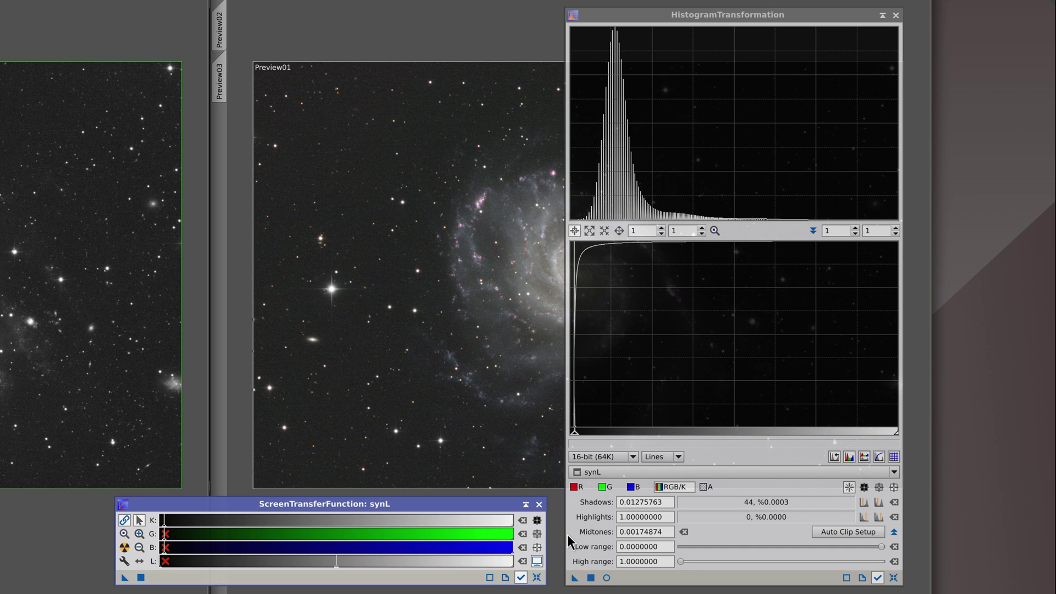
# Step: Apply the histogram stretch permanently to synL and reset its screen stretch
pyautogui.click(575, 579)
pyautogui.moveTo(575, 579); pyautogui.dragTo(134, 371)
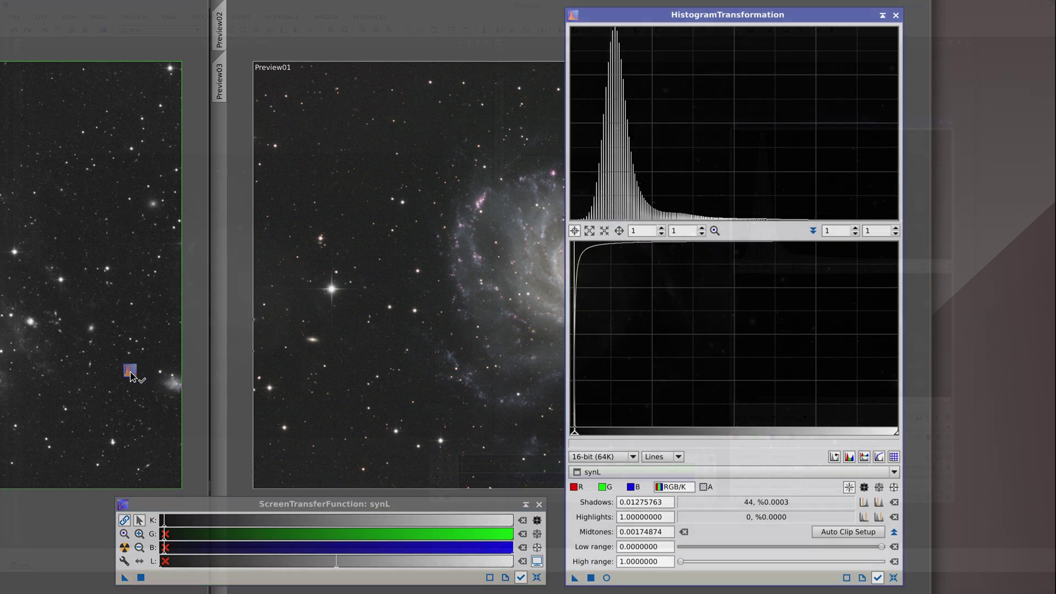
pyautogui.moveTo(130, 371); pyautogui.dragTo(128, 369)
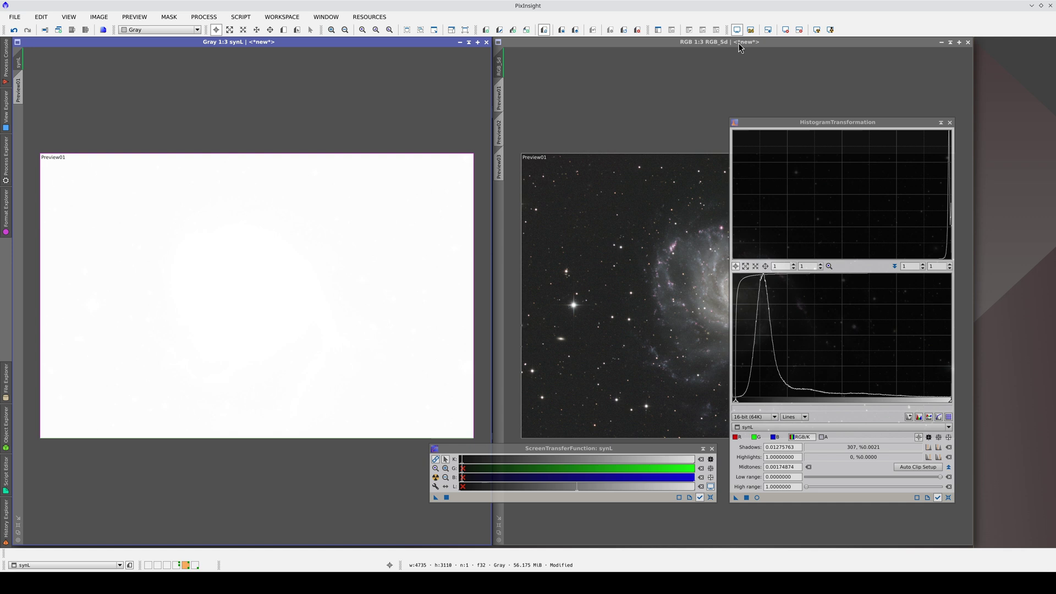
pyautogui.click(737, 29)
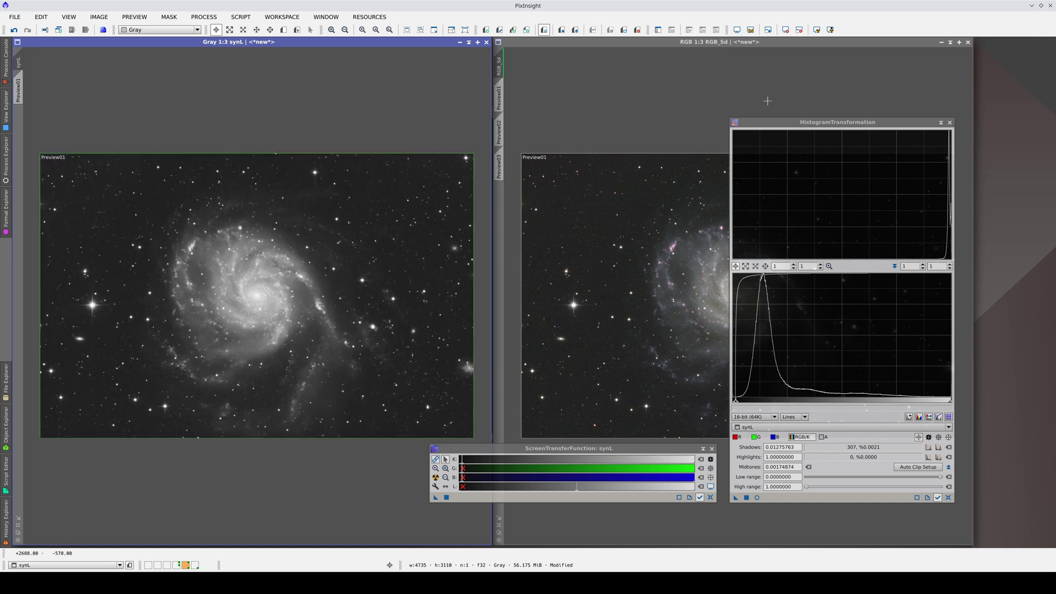
# Step: Transfer RGB_Sd's auto-stretch settings into HistogramTransformation
pyautogui.moveTo(771, 124); pyautogui.dragTo(856, 133)
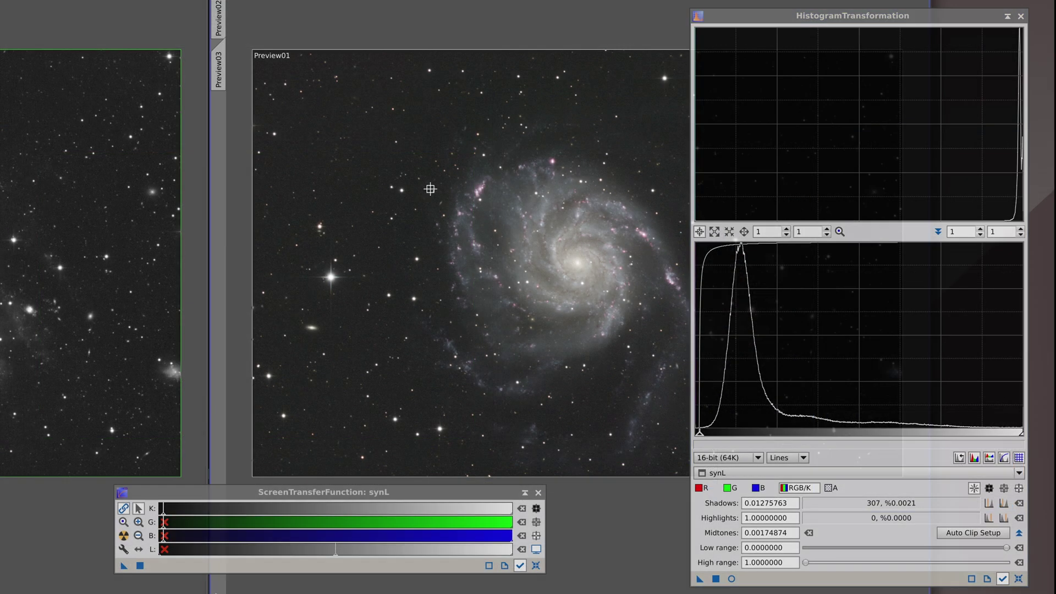
pyautogui.click(430, 189)
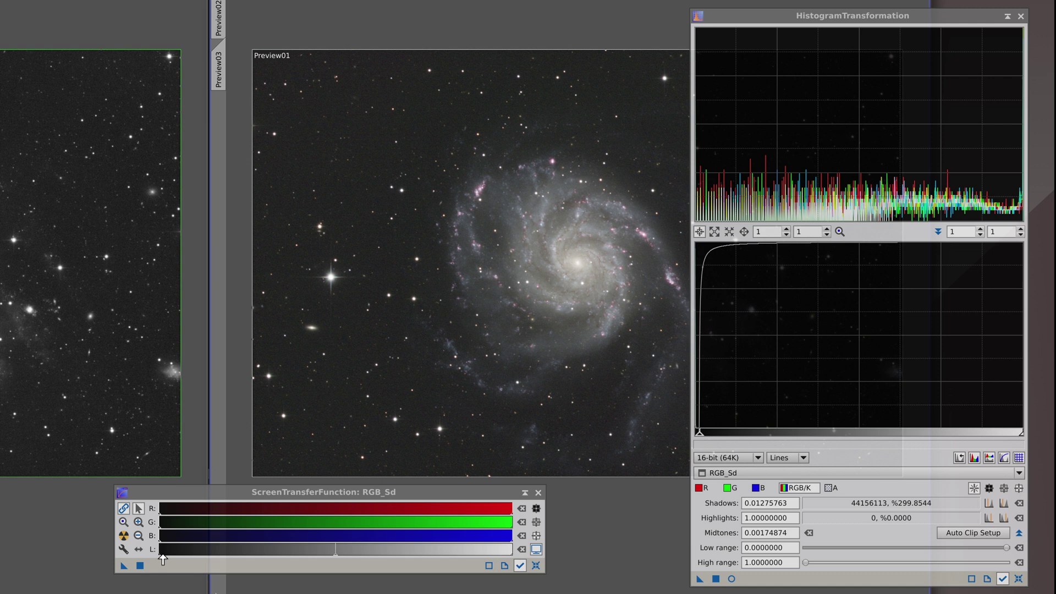
pyautogui.moveTo(124, 565); pyautogui.dragTo(826, 580)
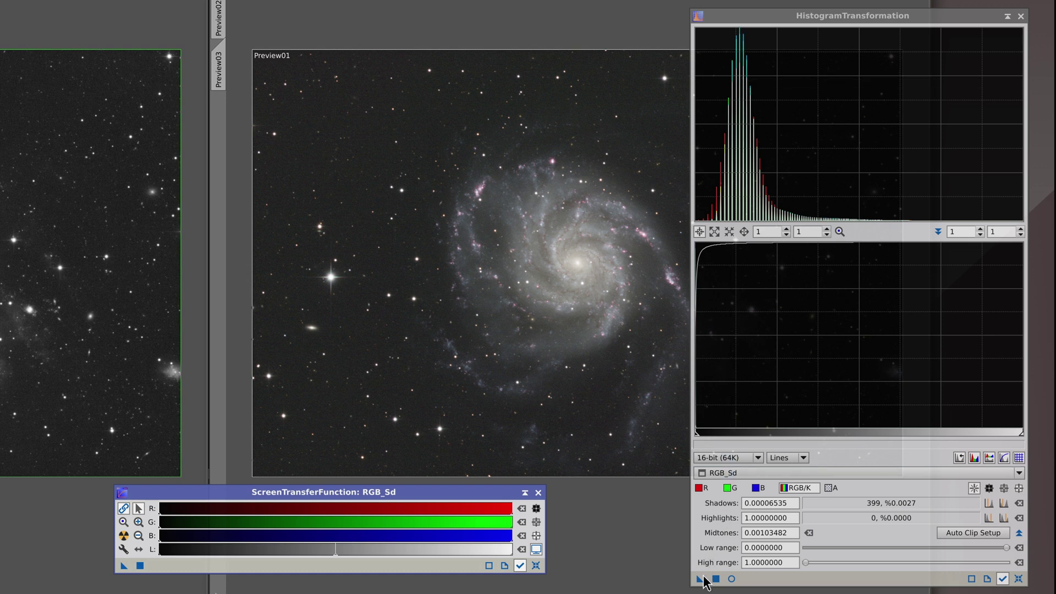
# Step: Apply the stretch permanently to RGB_Sd, reset its screen stretch, and close HistogramTransformation
pyautogui.moveTo(699, 578); pyautogui.dragTo(502, 335)
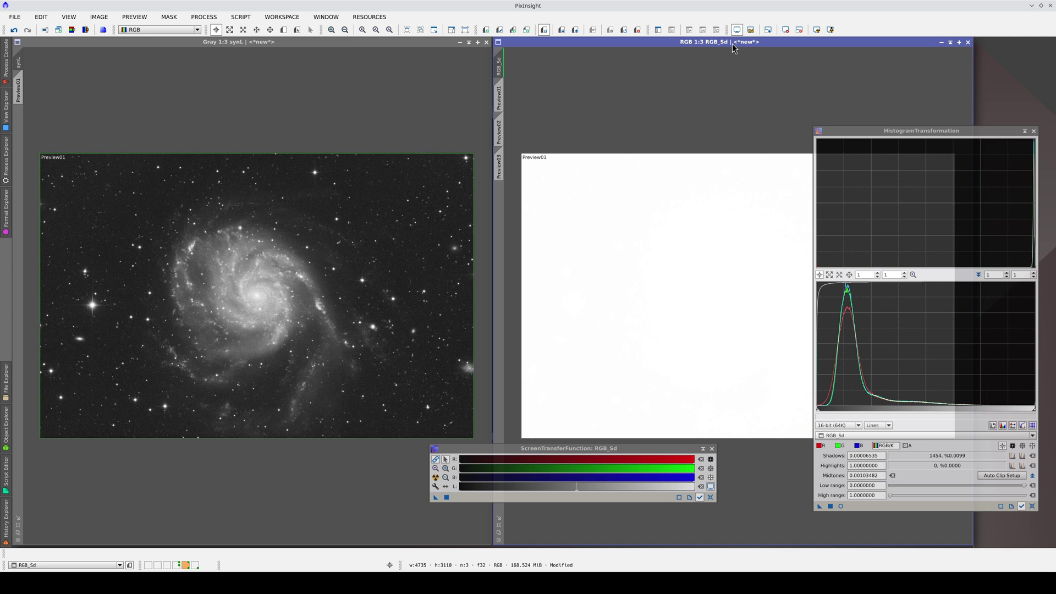
pyautogui.click(738, 36)
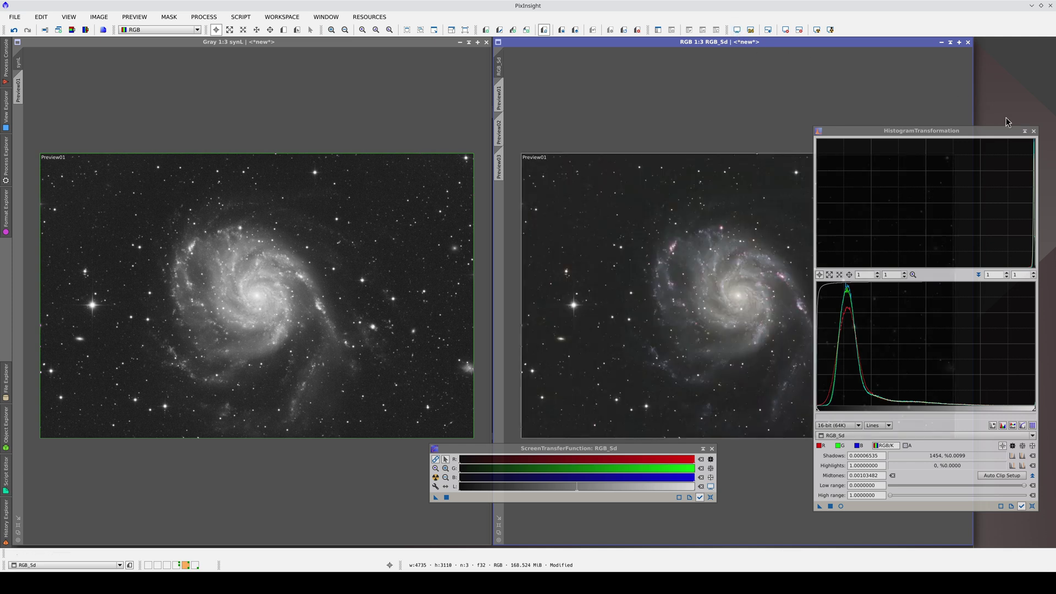
pyautogui.click(1034, 131)
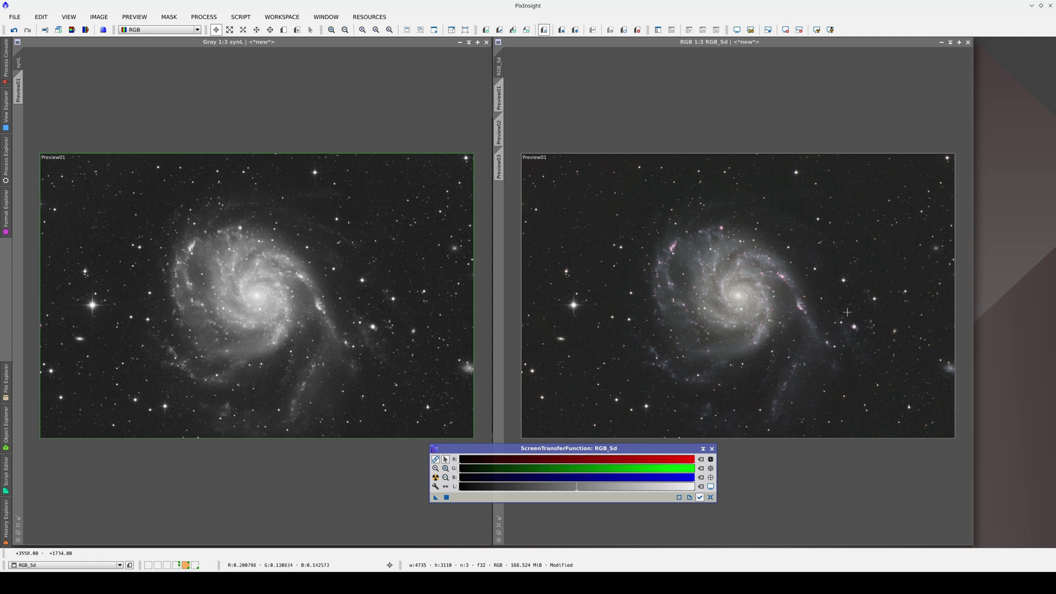
# Step: Close ScreenTransferFunction and compare the stretched synL and RGB_Sd views at 1:1
pyautogui.click(712, 448)
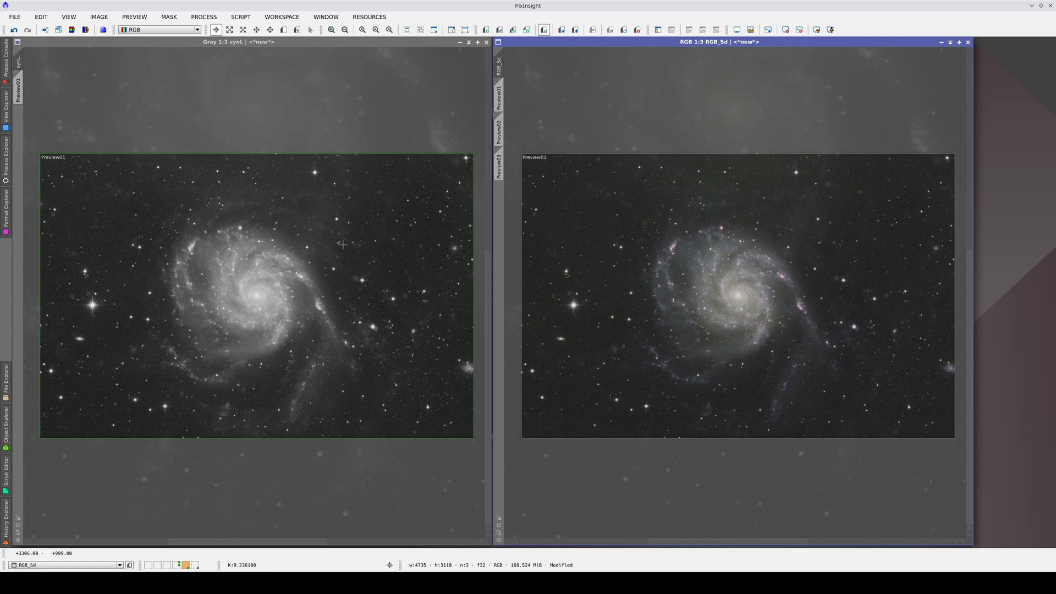
pyautogui.scroll(2, 316, 125)
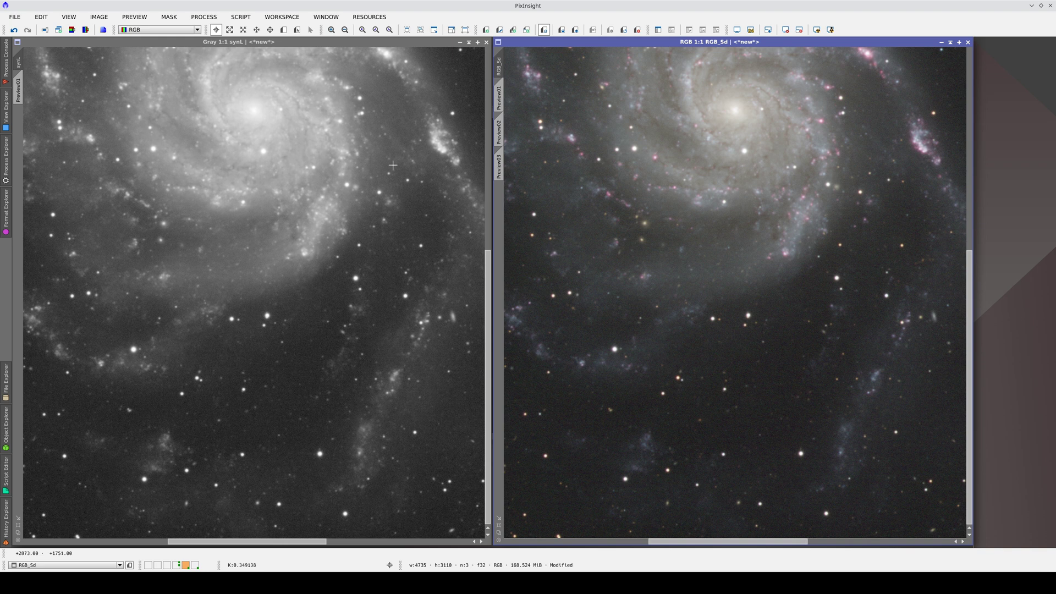
pyautogui.click(203, 133)
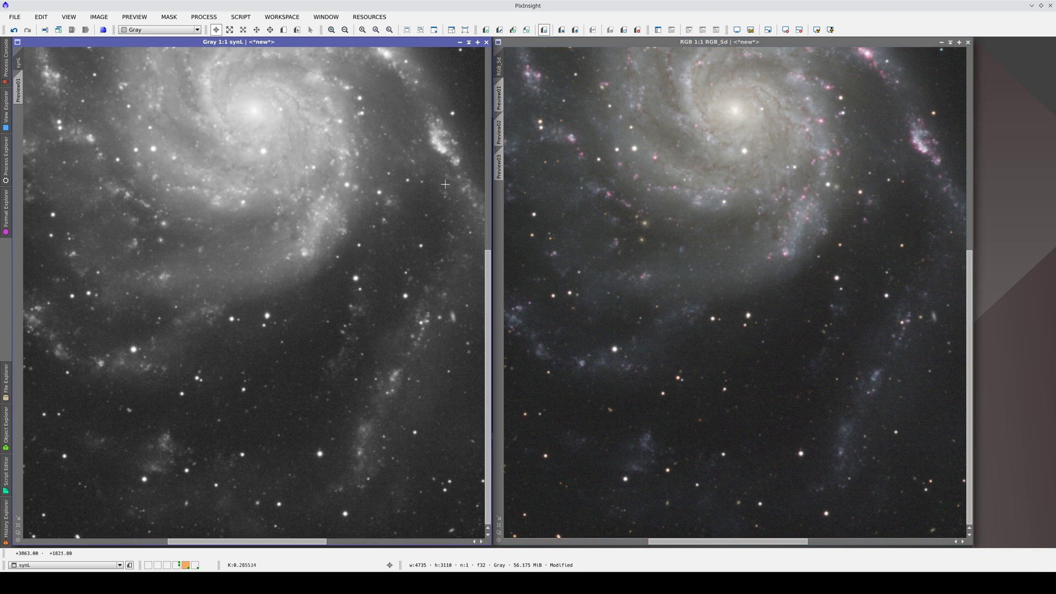
pyautogui.click(635, 288)
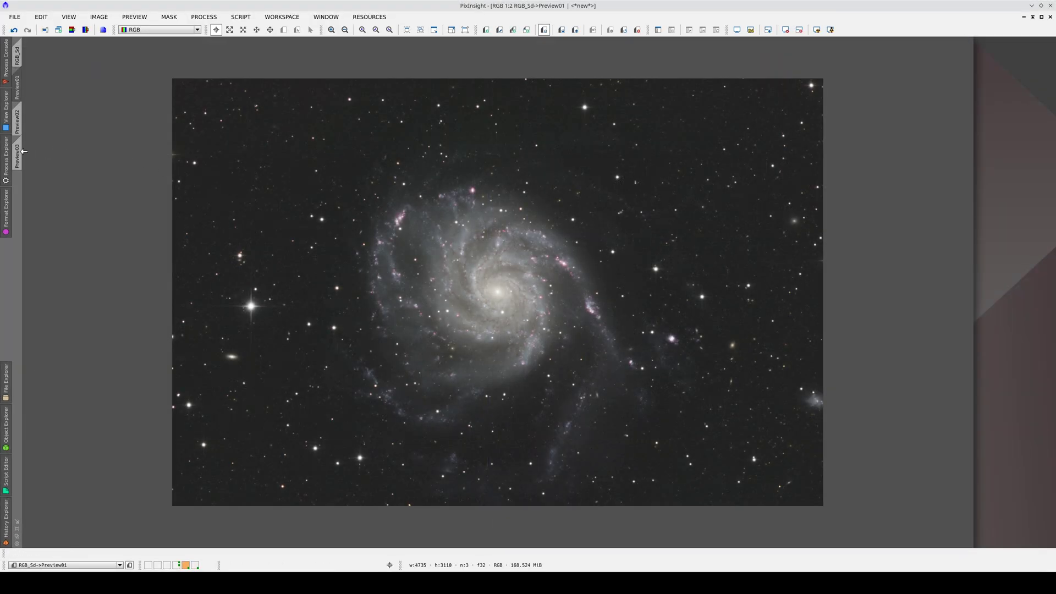
# Step: Open ChannelCombination in CIE L*a*b* mode with only the L channel enabled
pyautogui.moveTo(5, 160)
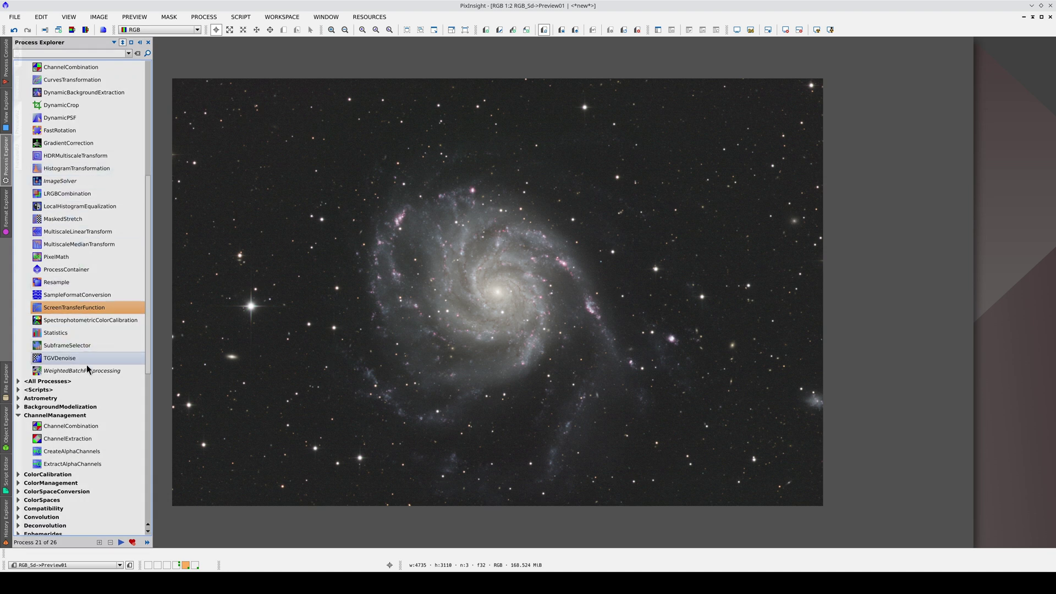
pyautogui.doubleClick(87, 426)
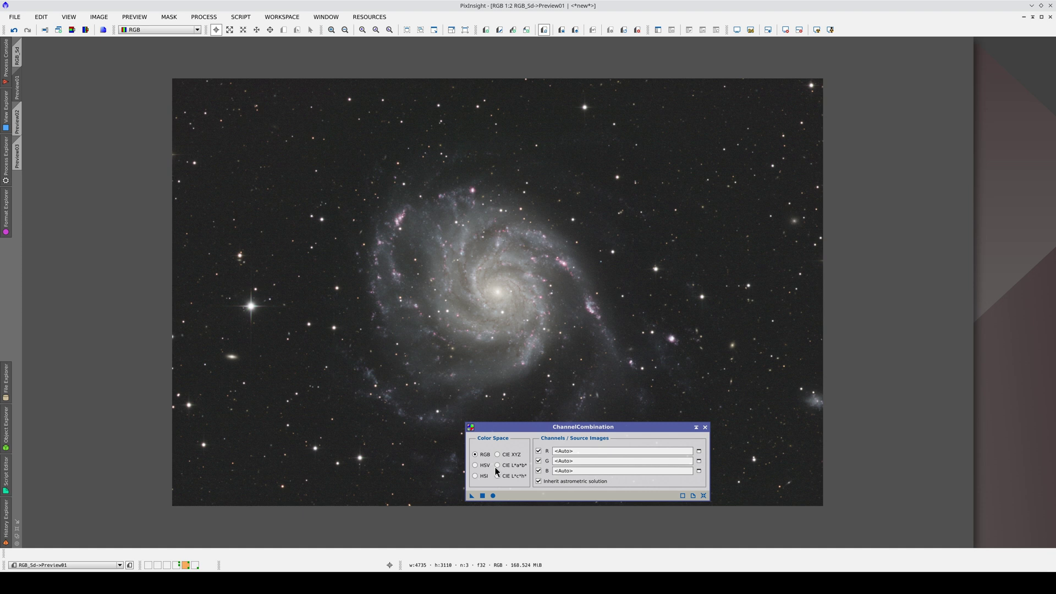
pyautogui.click(388, 456)
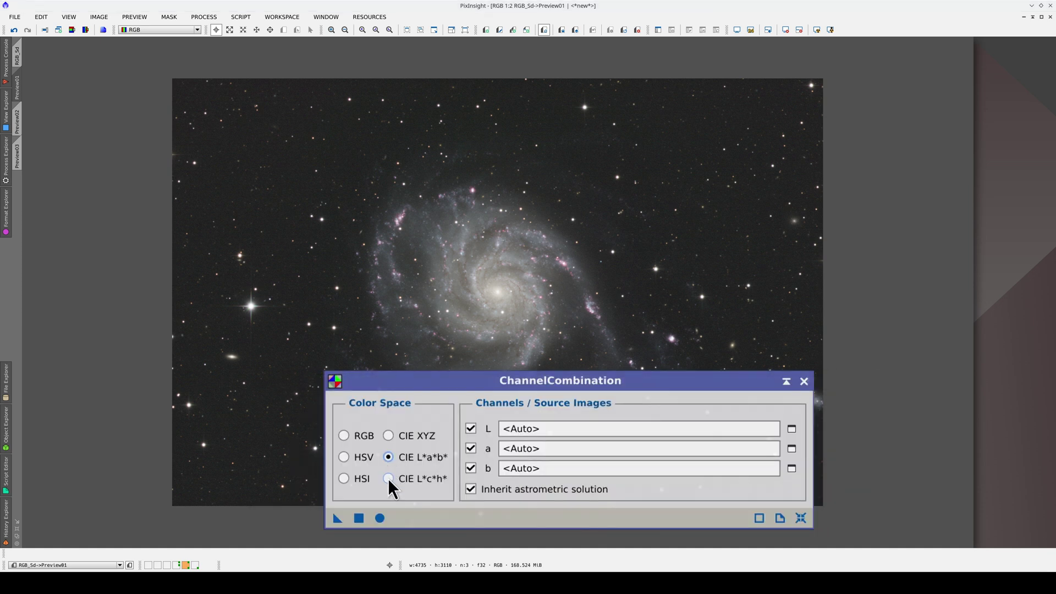
pyautogui.click(388, 478)
pyautogui.click(388, 456)
pyautogui.click(470, 449)
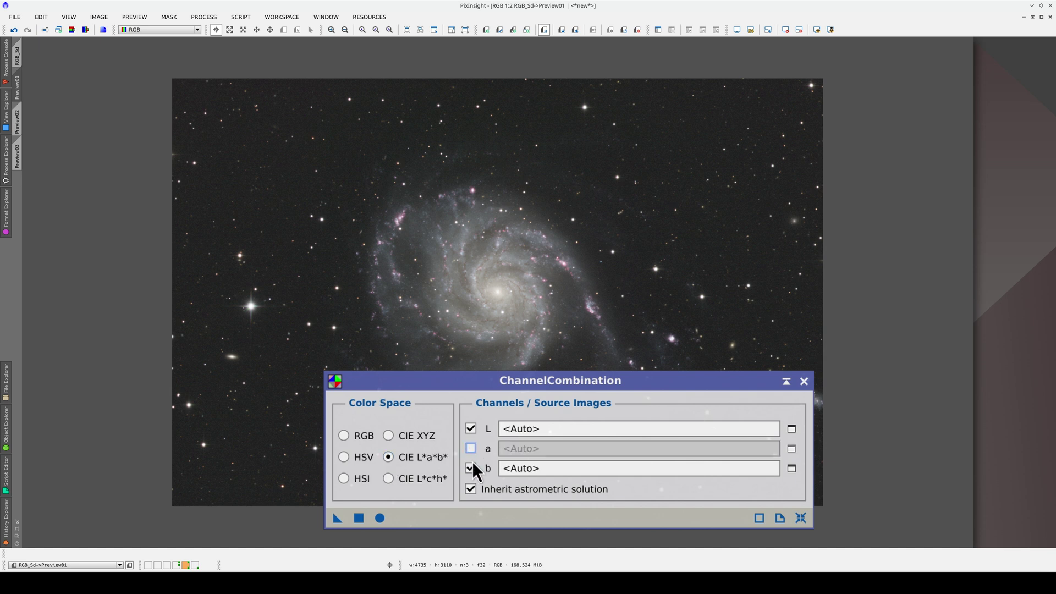
pyautogui.click(471, 468)
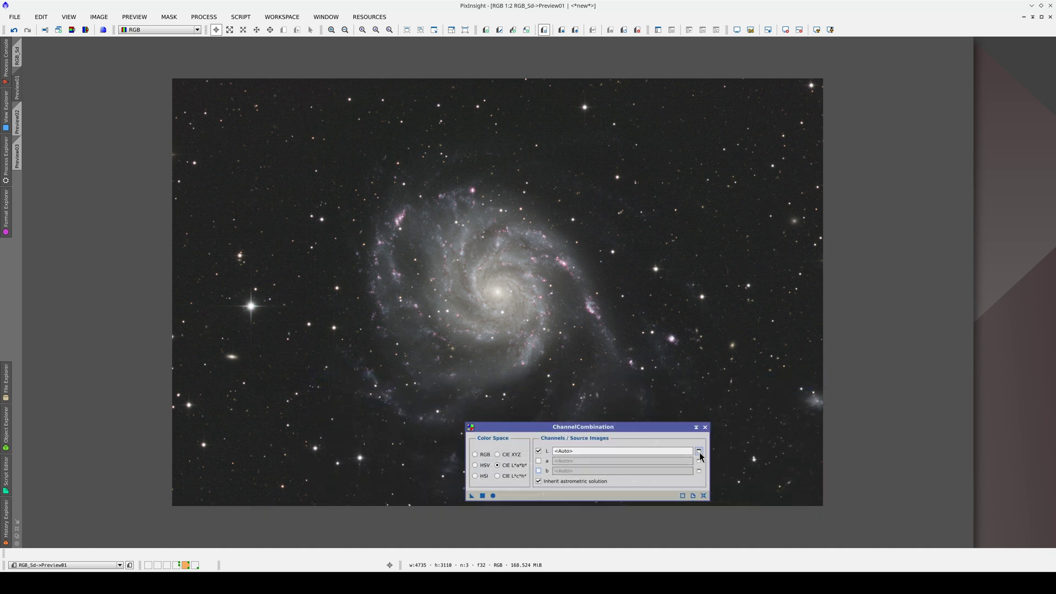
# Step: Combine synL_darker as luminance into the first preview
pyautogui.click(698, 451)
pyautogui.click(468, 275)
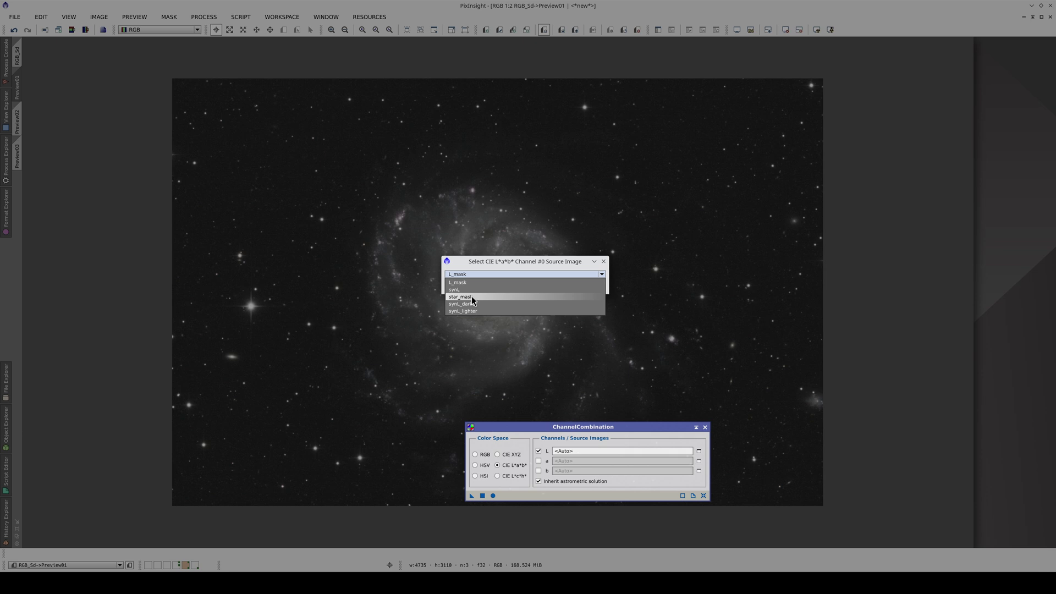
pyautogui.click(482, 304)
pyautogui.click(541, 285)
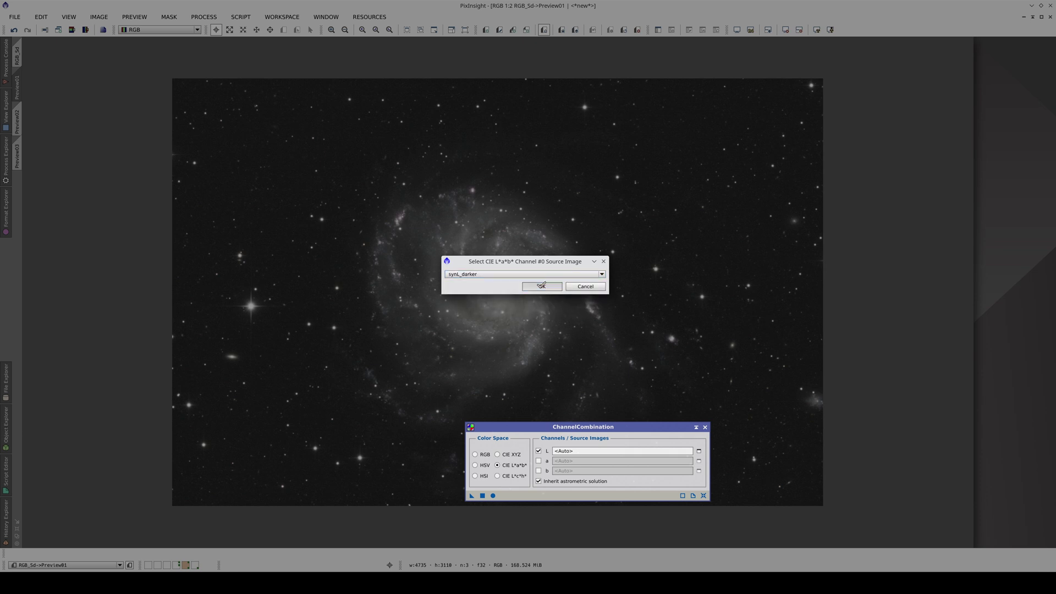
pyautogui.click(482, 495)
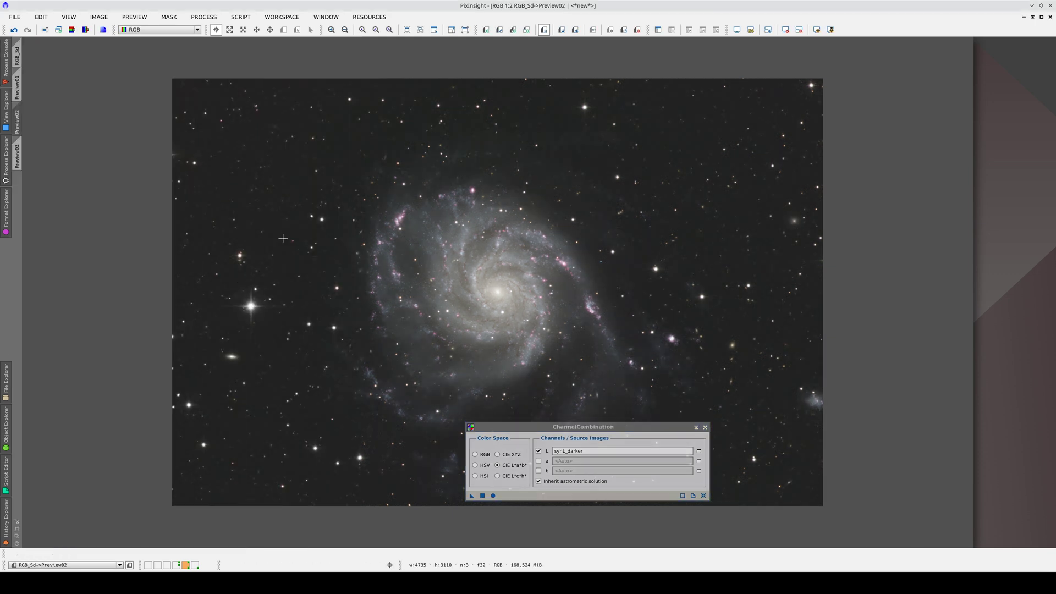
# Step: Combine synL as luminance into the second preview
pyautogui.click(608, 451)
pyautogui.press('BackSpace')
pyautogui.press('BackSpace')
pyautogui.press('BackSpace')
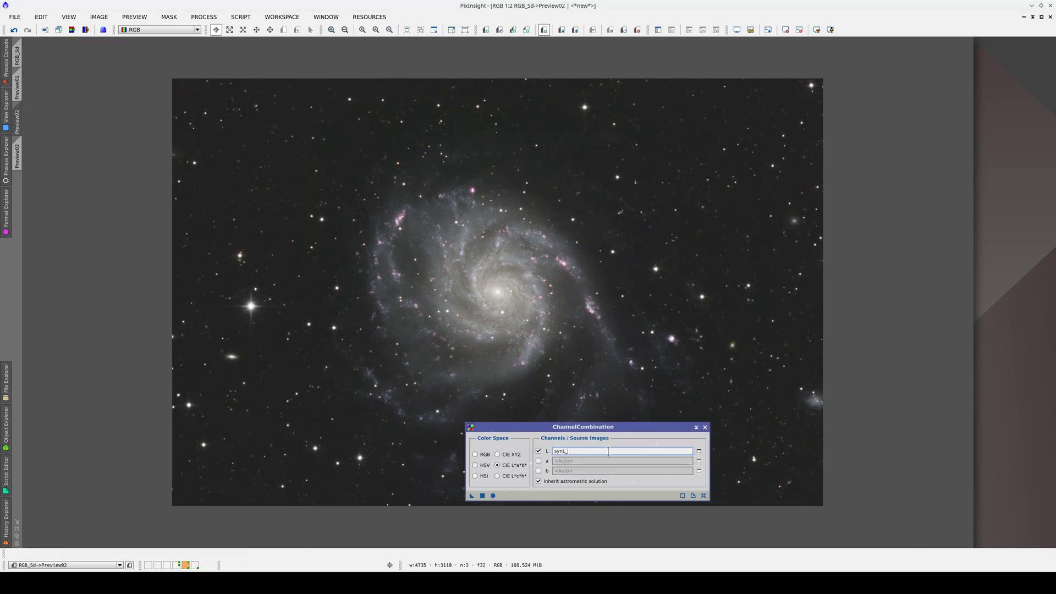
pyautogui.press('BackSpace')
pyautogui.click(483, 495)
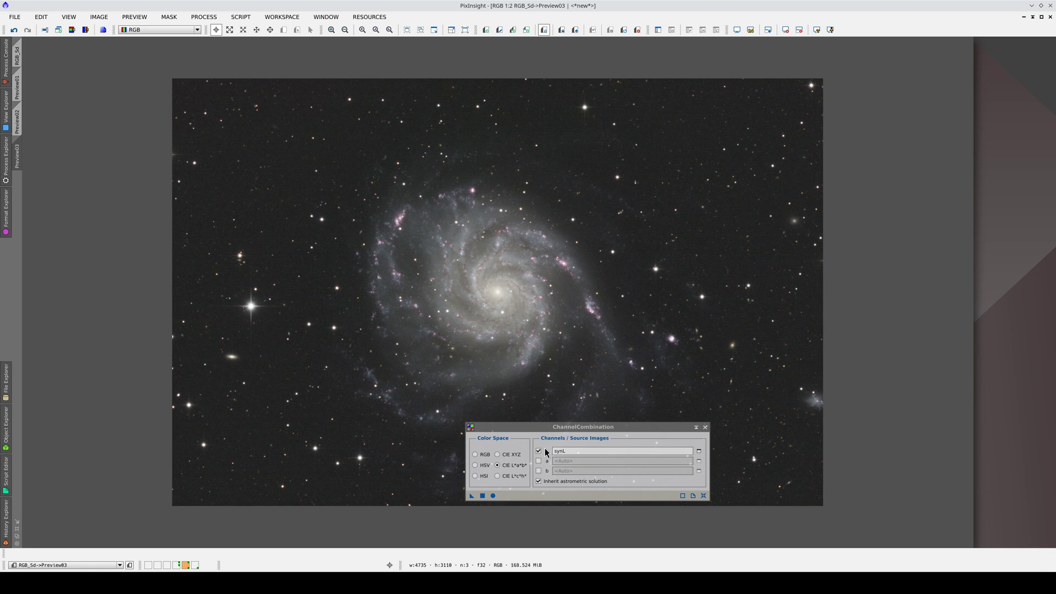
# Step: Combine synL_lighter as luminance into the third preview
pyautogui.click(698, 450)
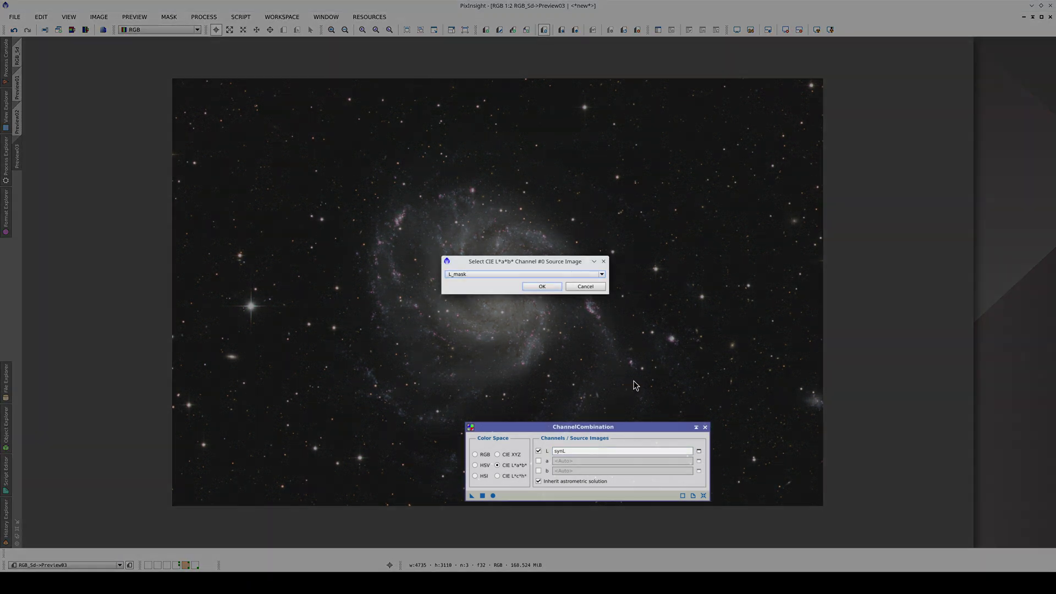
pyautogui.click(496, 272)
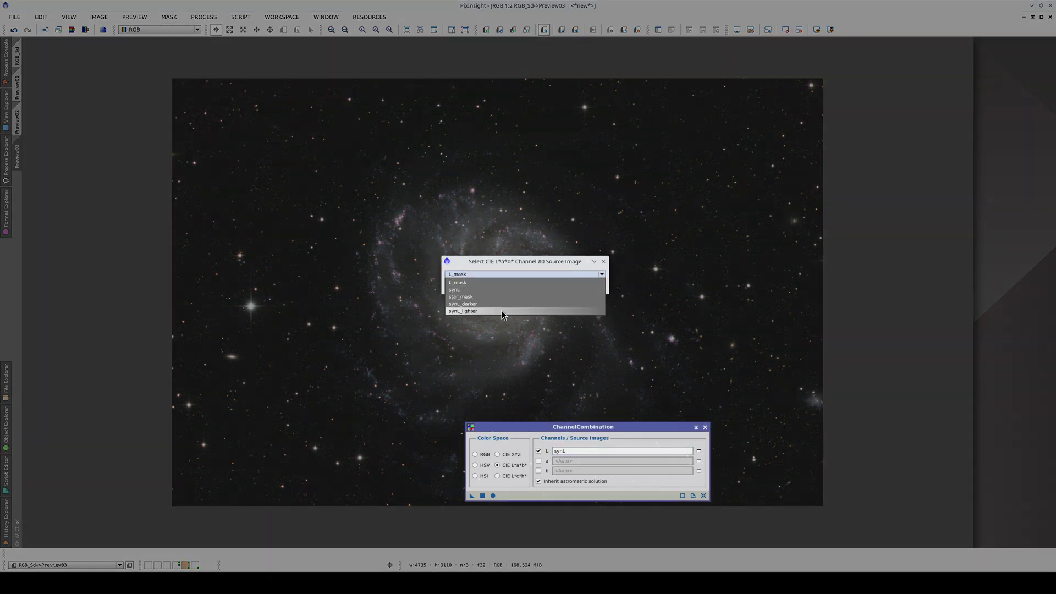
pyautogui.click(501, 310)
pyautogui.click(541, 286)
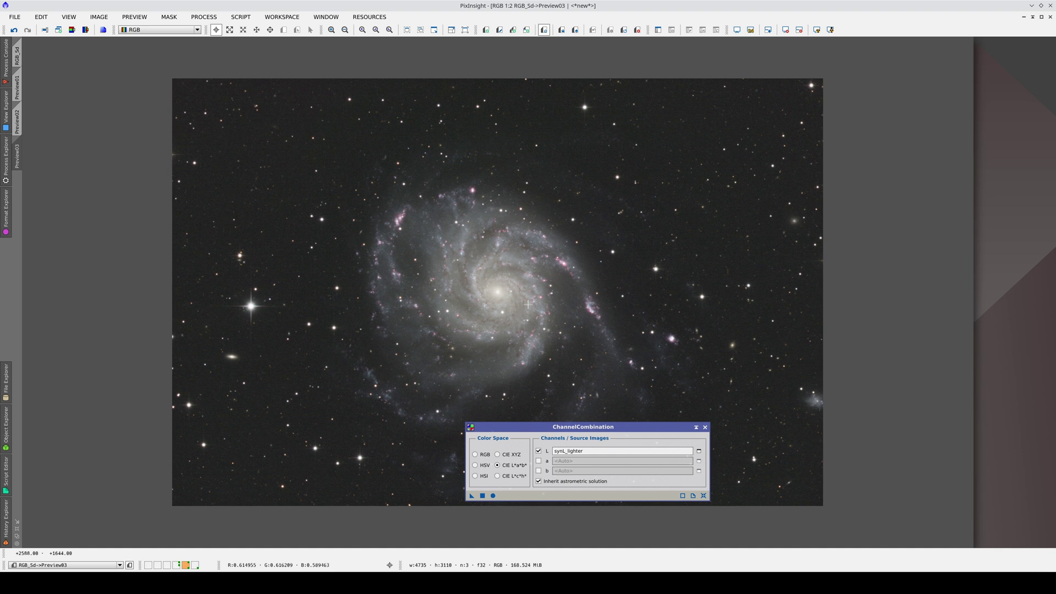
pyautogui.click(493, 495)
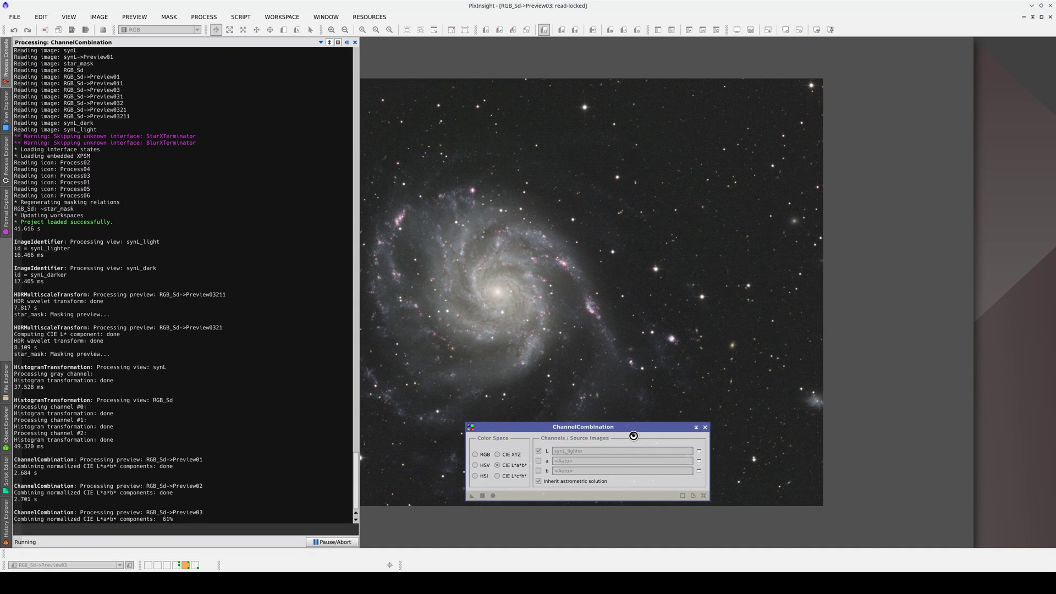
# Step: Close ChannelCombination and step back from Preview03 through Preview02 to Preview01
pyautogui.click(705, 427)
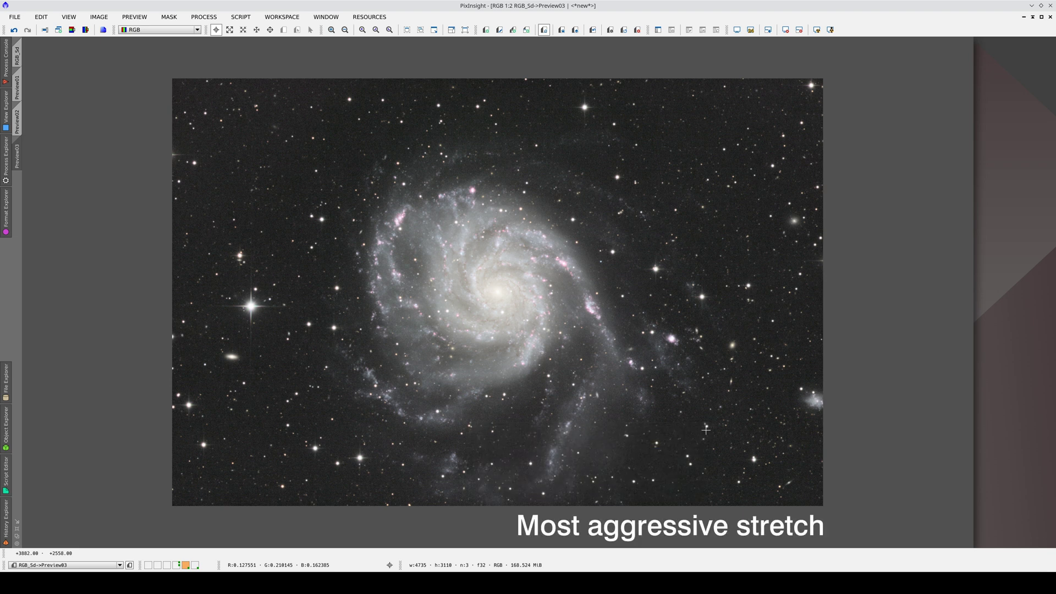
pyautogui.hotkey('ctrl', 'pageup')
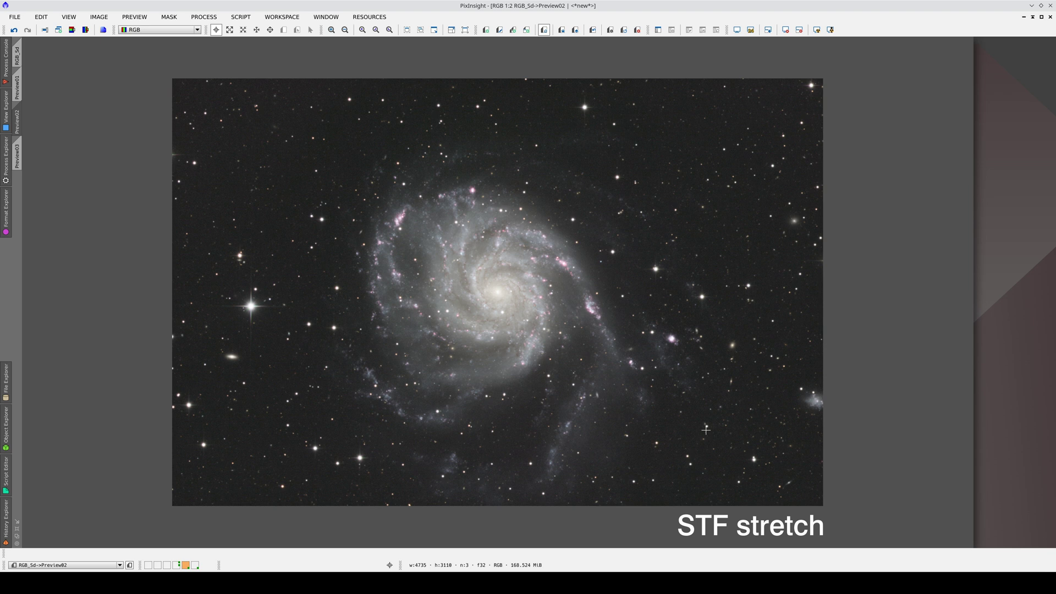
pyautogui.hotkey('ctrl', 'pageup')
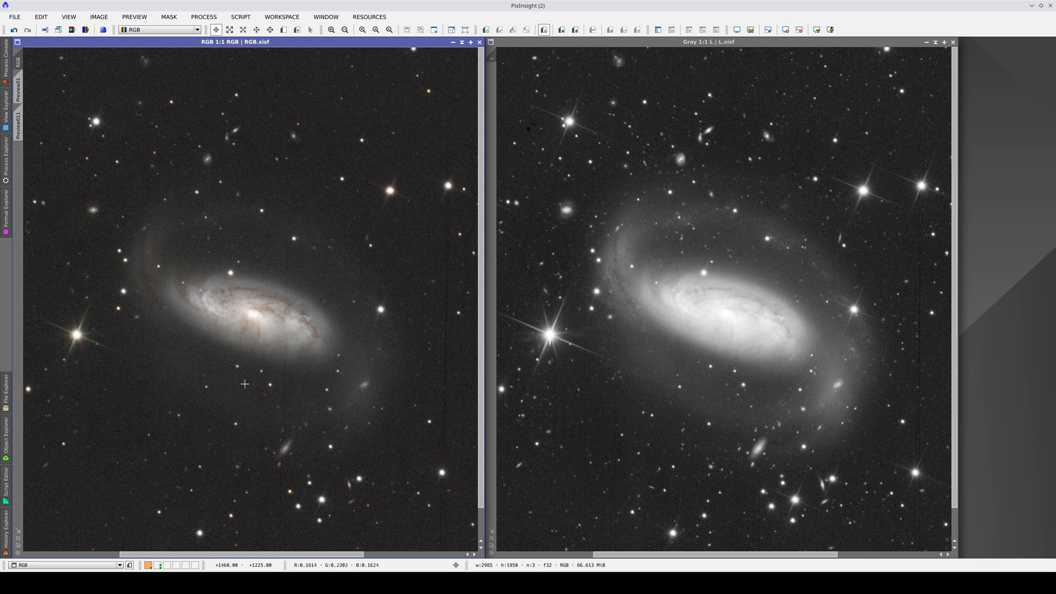
# Step: Show the HDRMT-processed version of the RGB image's Preview011
pyautogui.click(733, 394)
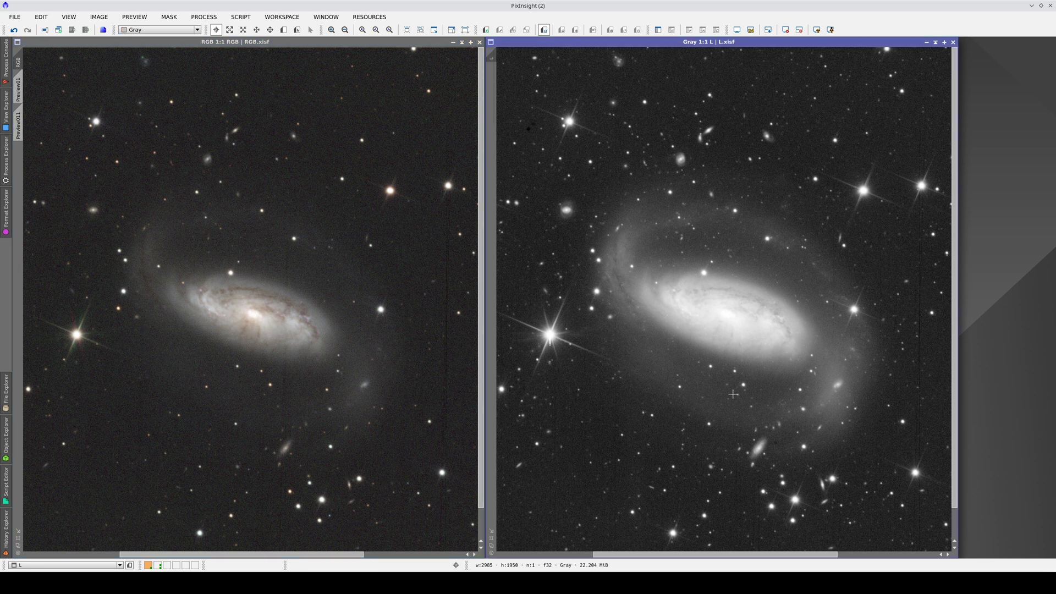
pyautogui.click(18, 125)
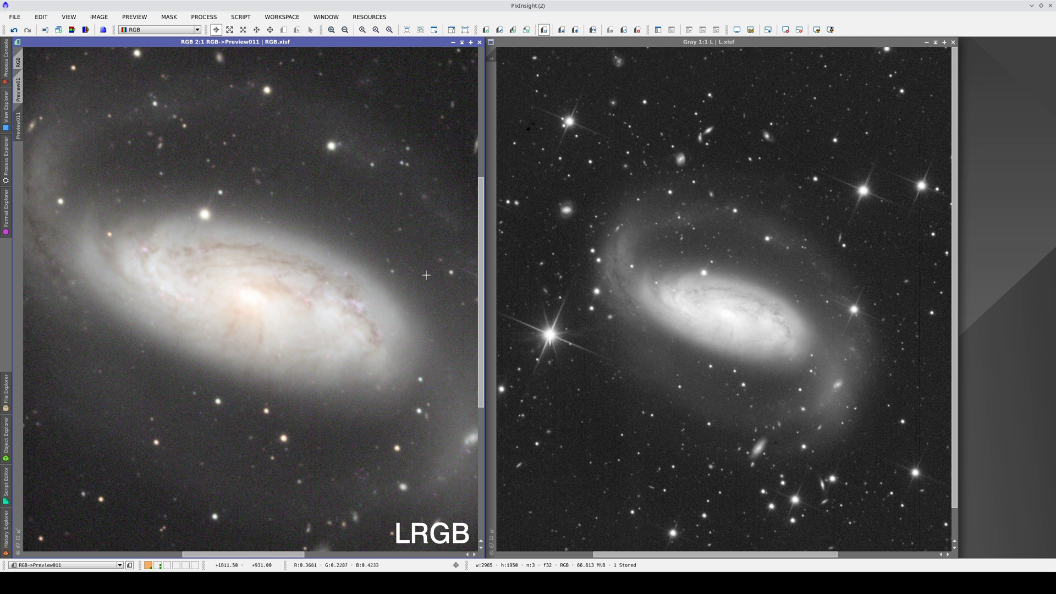
pyautogui.hotkey('ctrl', 'y')
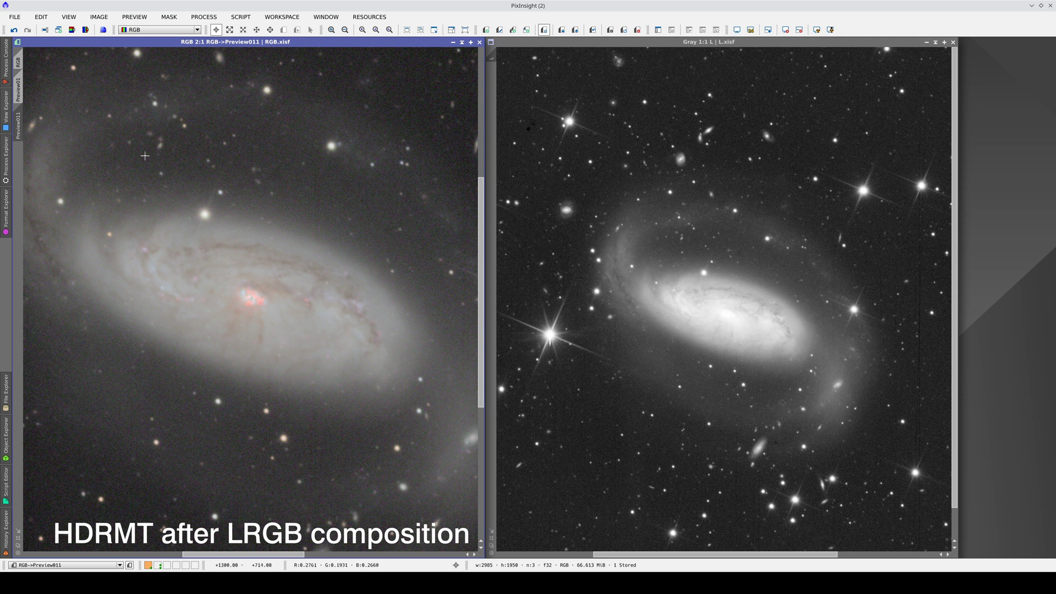
# Step: Toggle Preview01 between unprocessed and HDRMT states, compare with Preview011, and end on Preview01
pyautogui.click(23, 89)
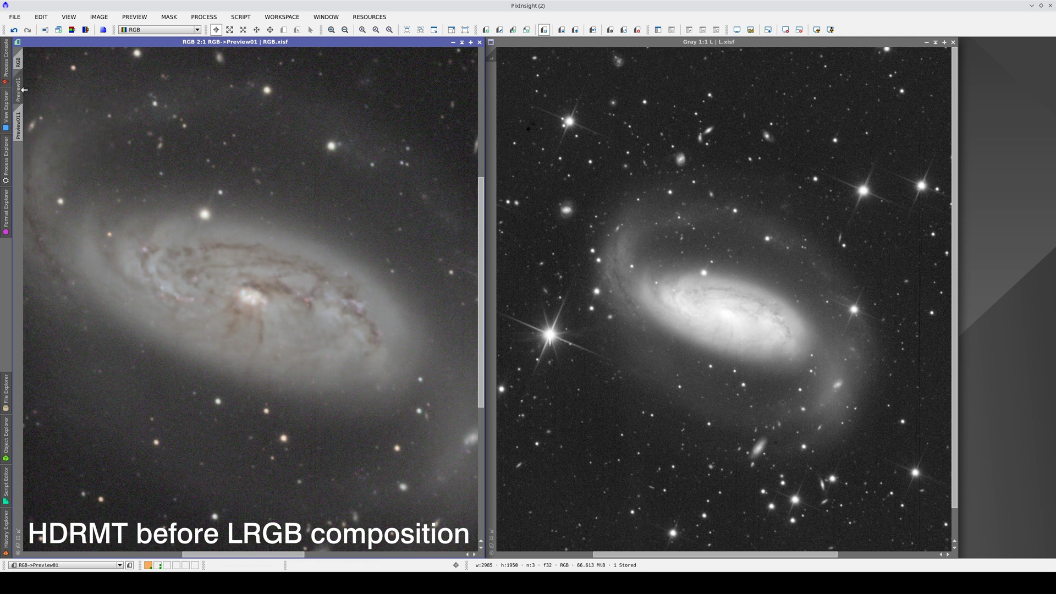
pyautogui.hotkey('ctrl', 'z')
pyautogui.hotkey('ctrl', 'y')
pyautogui.hotkey('ctrl', 'z')
pyautogui.hotkey('ctrl', 'y')
pyautogui.hotkey('ctrl', 'z')
pyautogui.hotkey('ctrl', 'y')
pyautogui.click(24, 87)
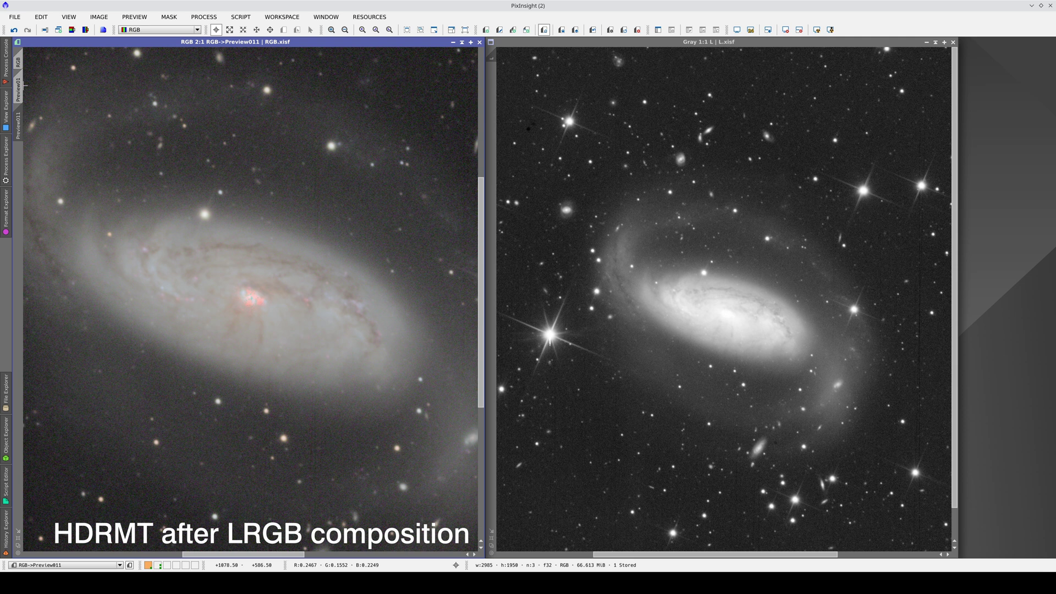
pyautogui.click(24, 88)
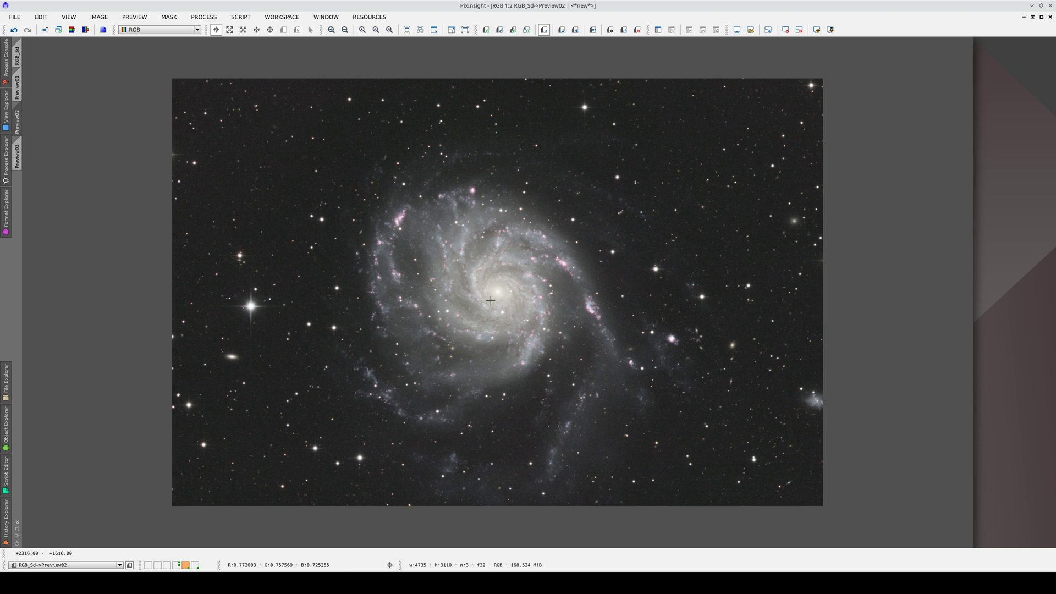
# Step: Zoom into the galaxy core and alternate darker earlier and brighter newer stretches, ending brighter
pyautogui.scroll(3, 490, 301)
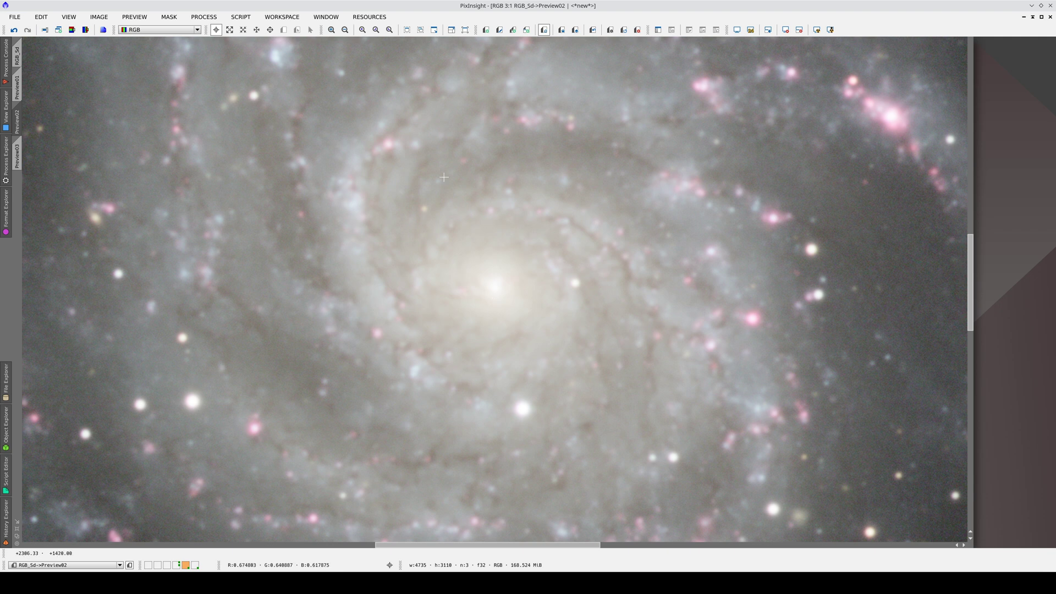
pyautogui.hotkey('ctrl', 'z')
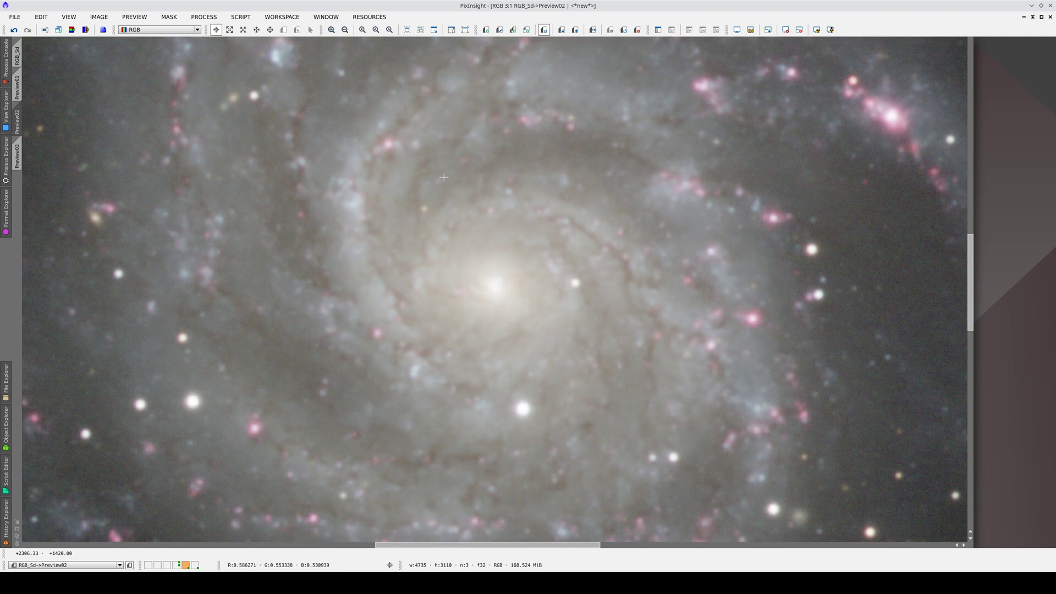
pyautogui.hotkey('ctrl', 'y')
pyautogui.hotkey('ctrl', 'z')
pyautogui.hotkey('ctrl', 'y')
pyautogui.hotkey('ctrl', 'z')
pyautogui.hotkey('ctrl', 'y')
pyautogui.hotkey('ctrl', 'z')
pyautogui.hotkey('ctrl', 'y')
pyautogui.hotkey('ctrl', 'z')
pyautogui.hotkey('ctrl', 'y')
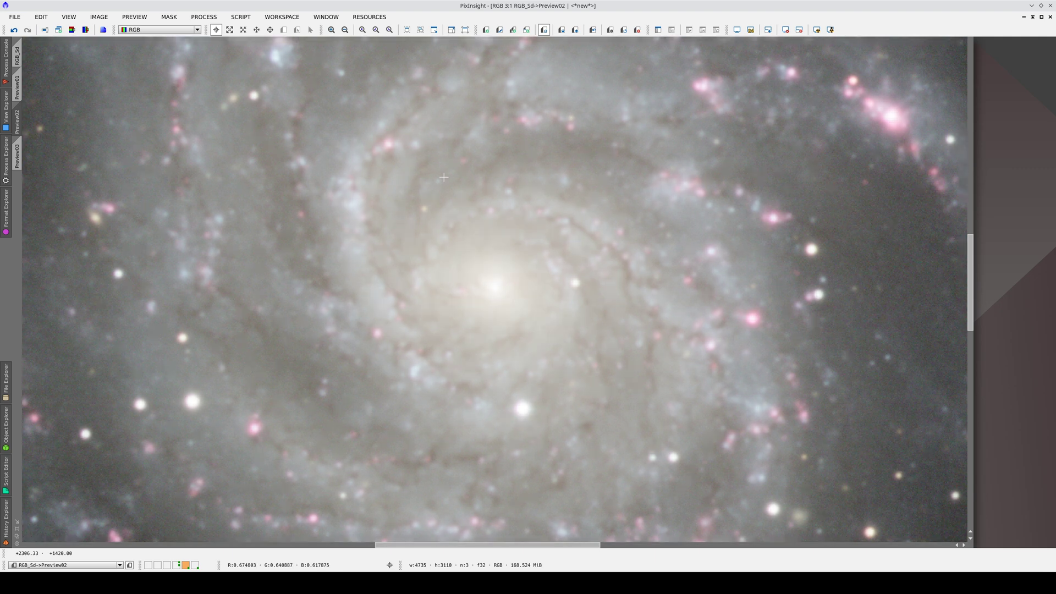